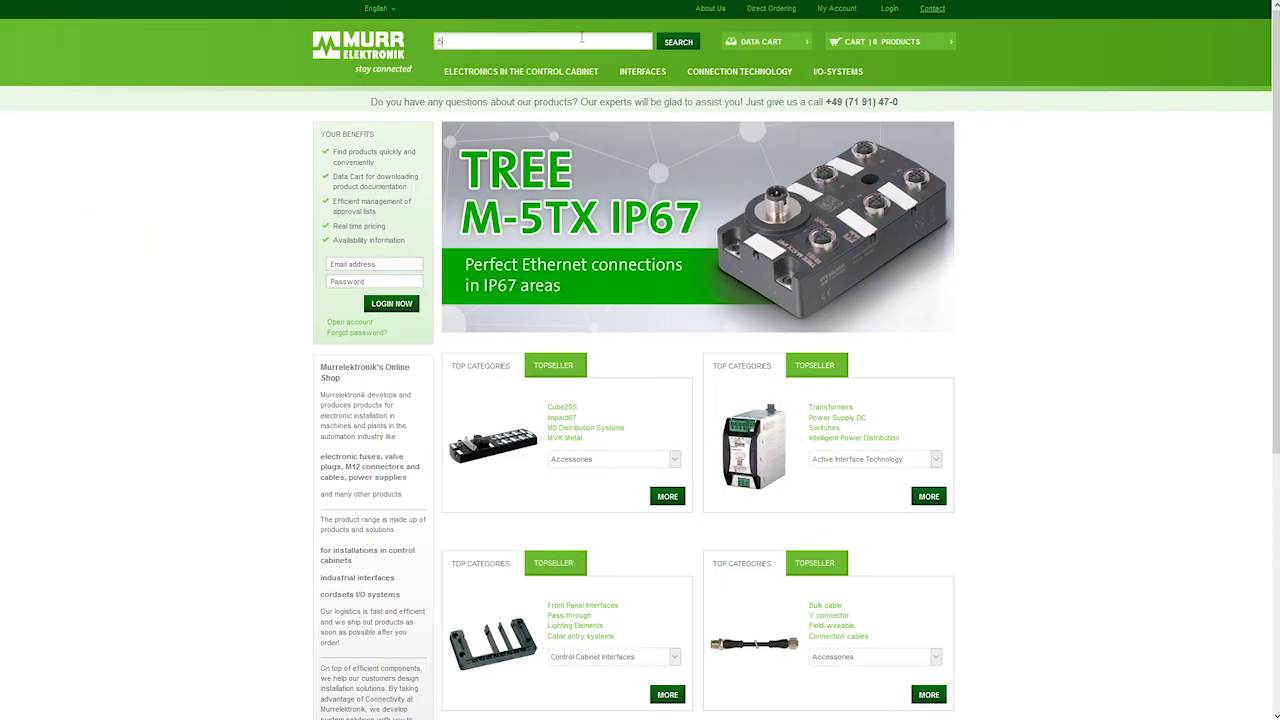
pyautogui.write('5532')
# Download the IO-Link Device Tool software for MVK-MPNIO DIO12 IOL4 IRT (article 55532) from its Downloads tab
pyautogui.click(678, 42)
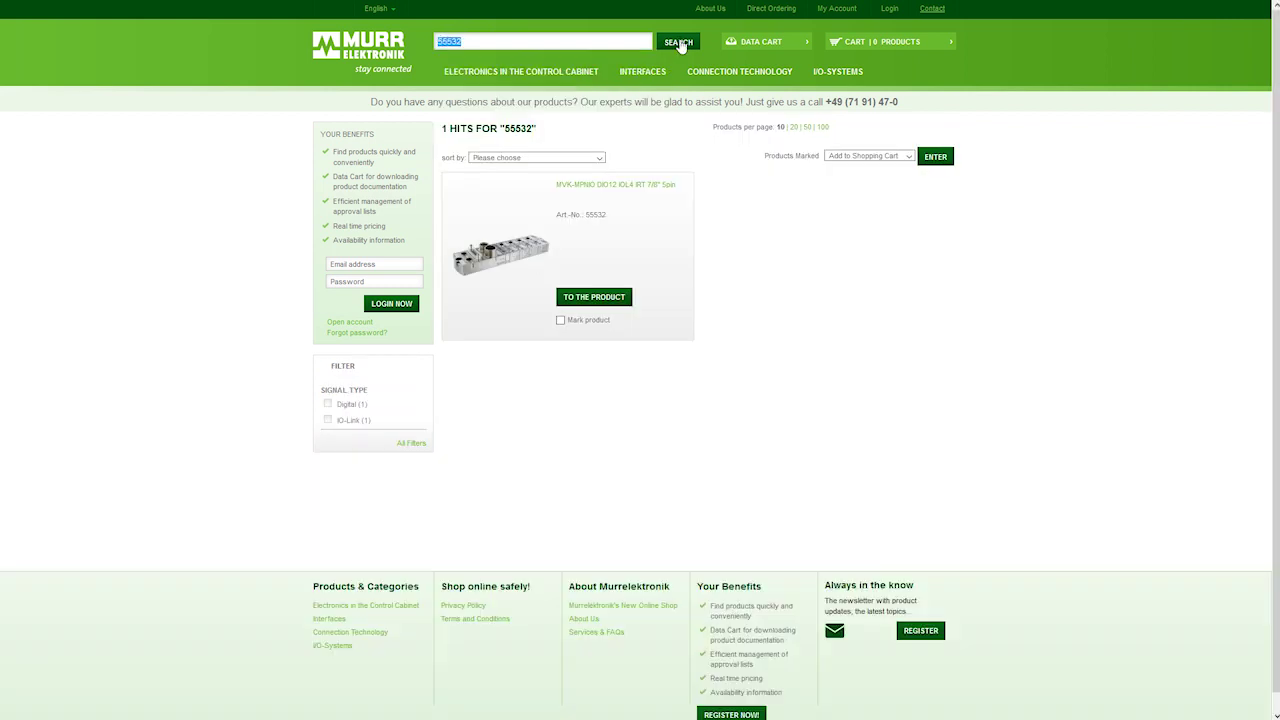
pyautogui.click(594, 300)
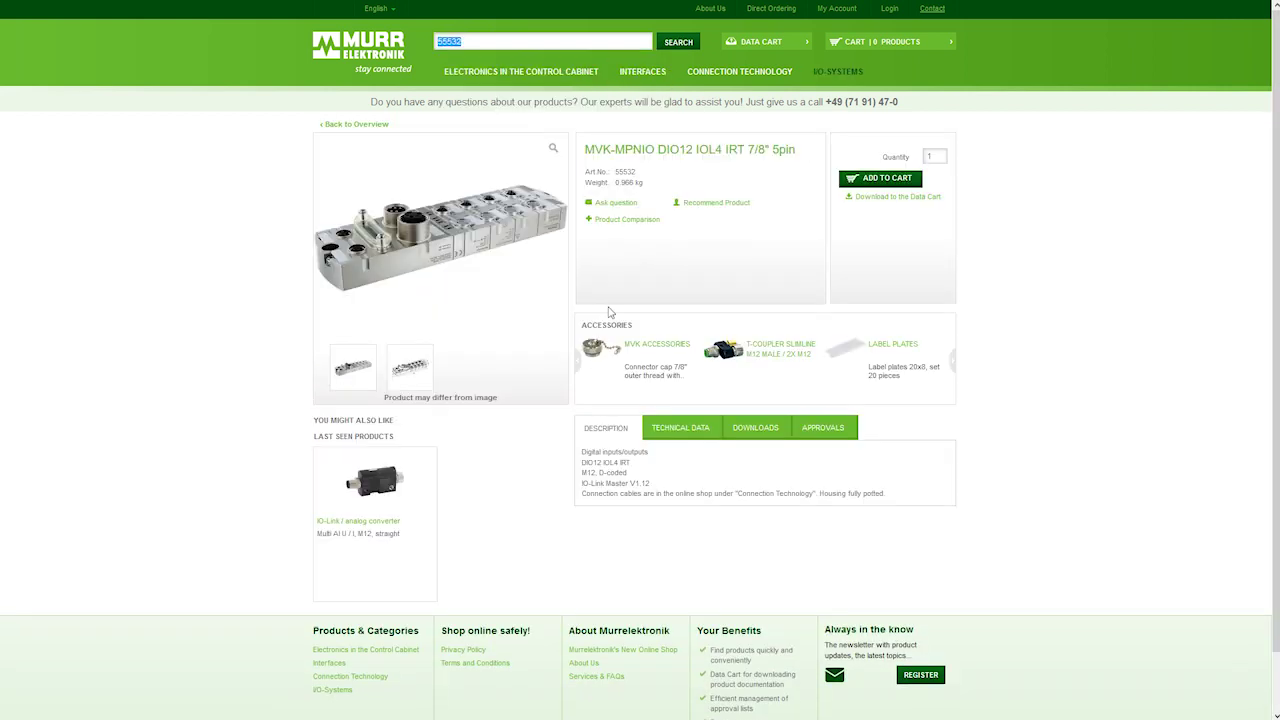
pyautogui.click(750, 430)
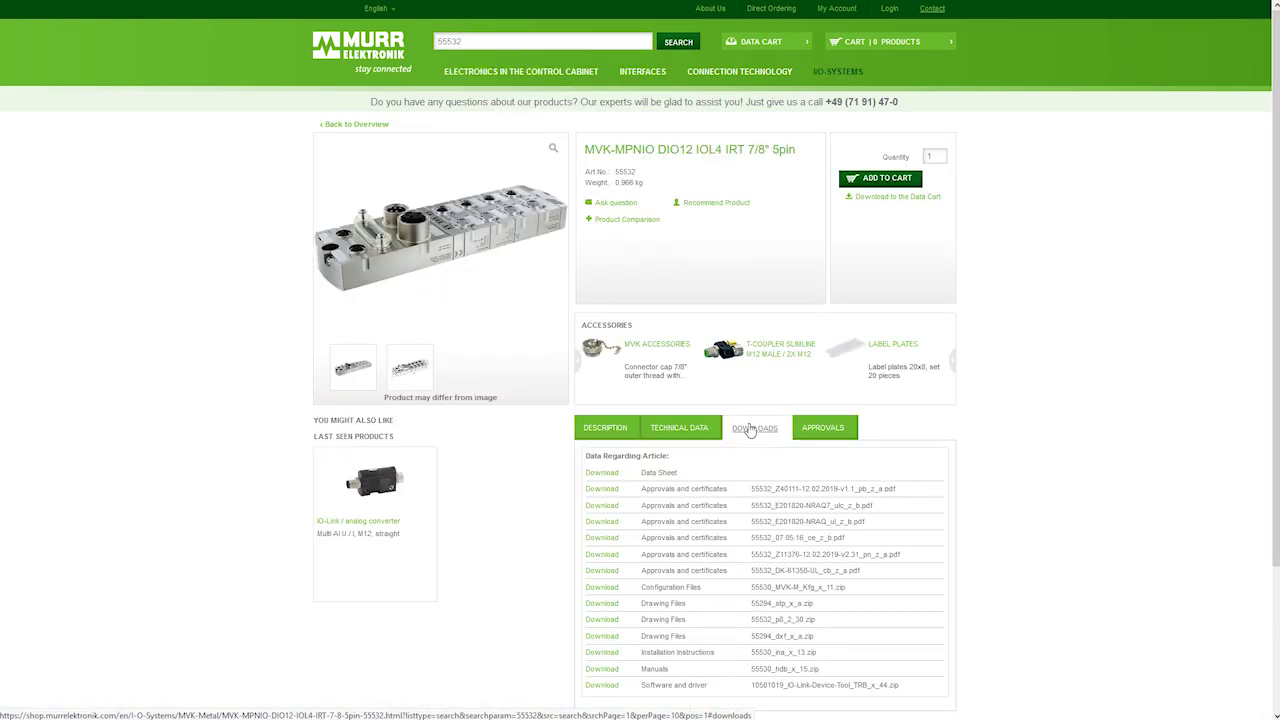
pyautogui.scroll(-1, 750, 430)
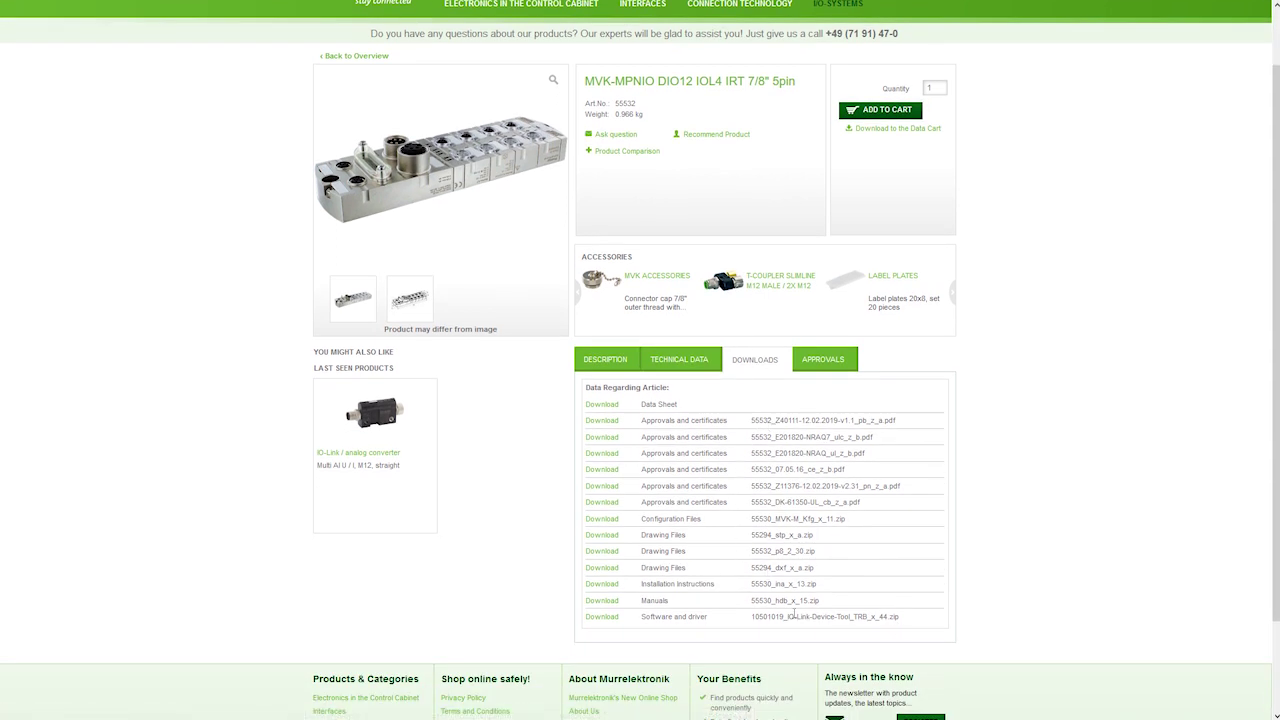
pyautogui.click(605, 617)
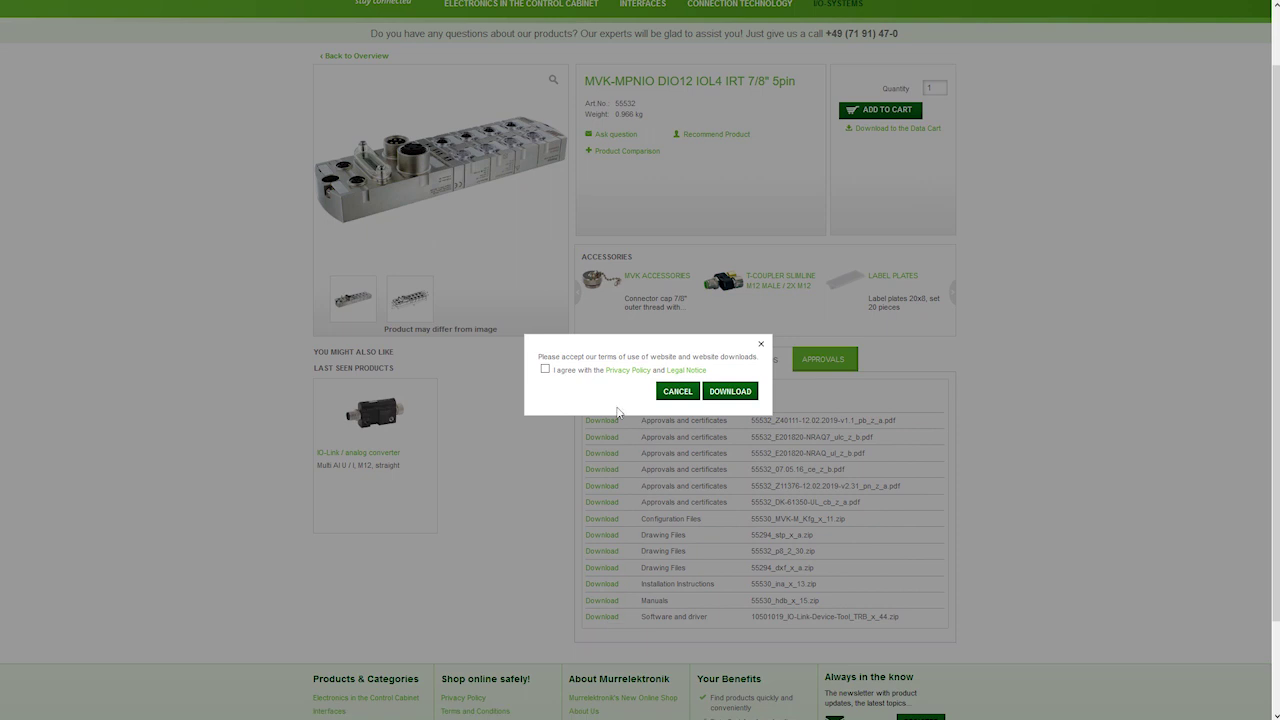
pyautogui.click(703, 390)
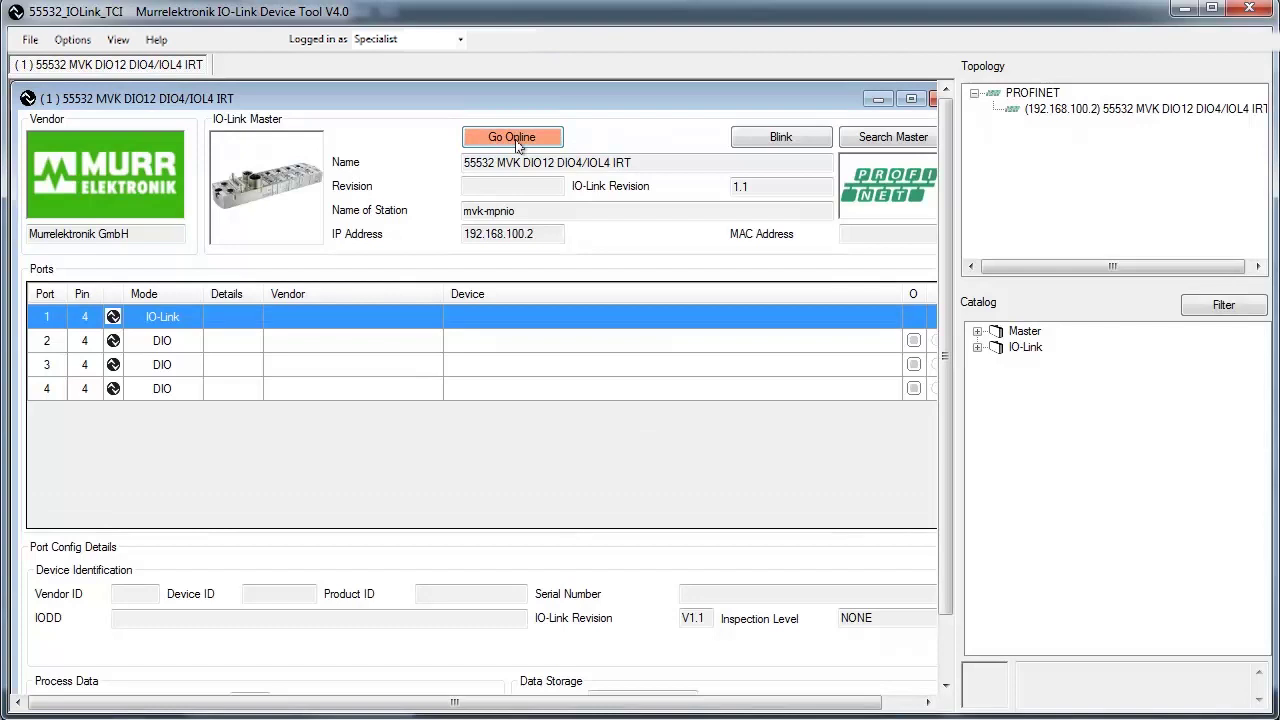
# Import the analog converter's IODD via Options > Import IODD from the Download configuration subfolder
pyautogui.click(72, 40)
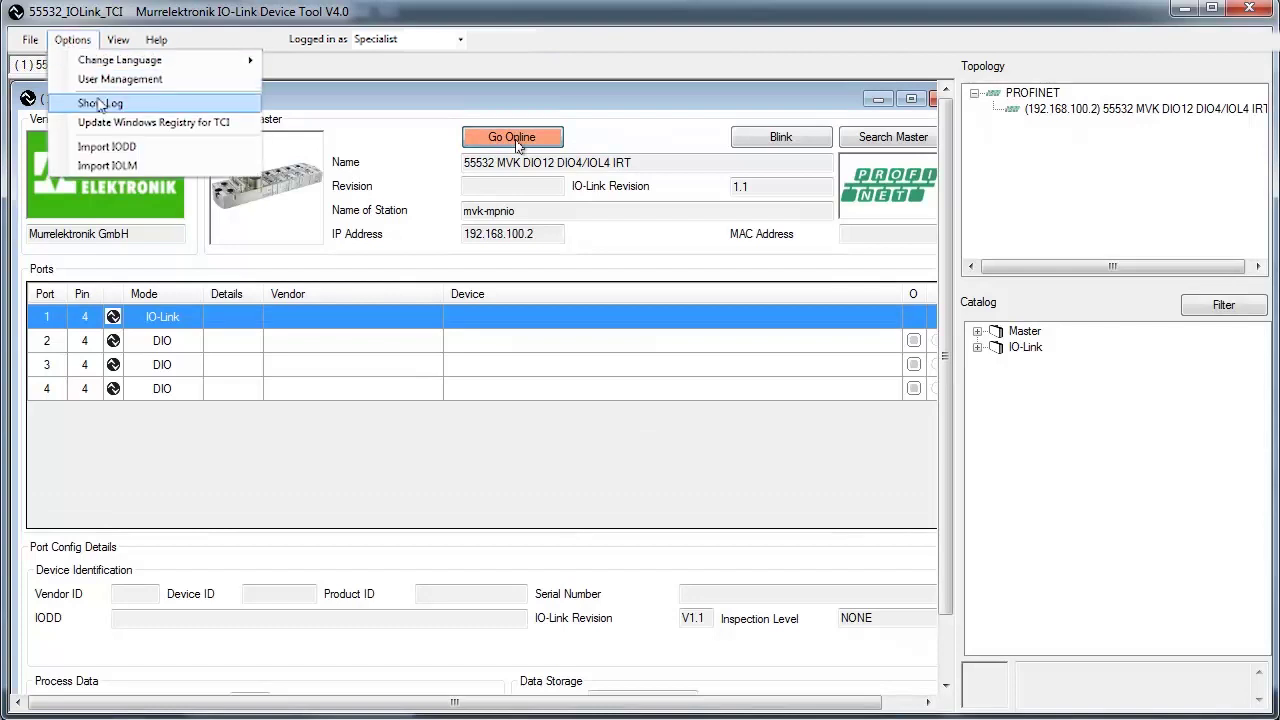
pyautogui.click(115, 147)
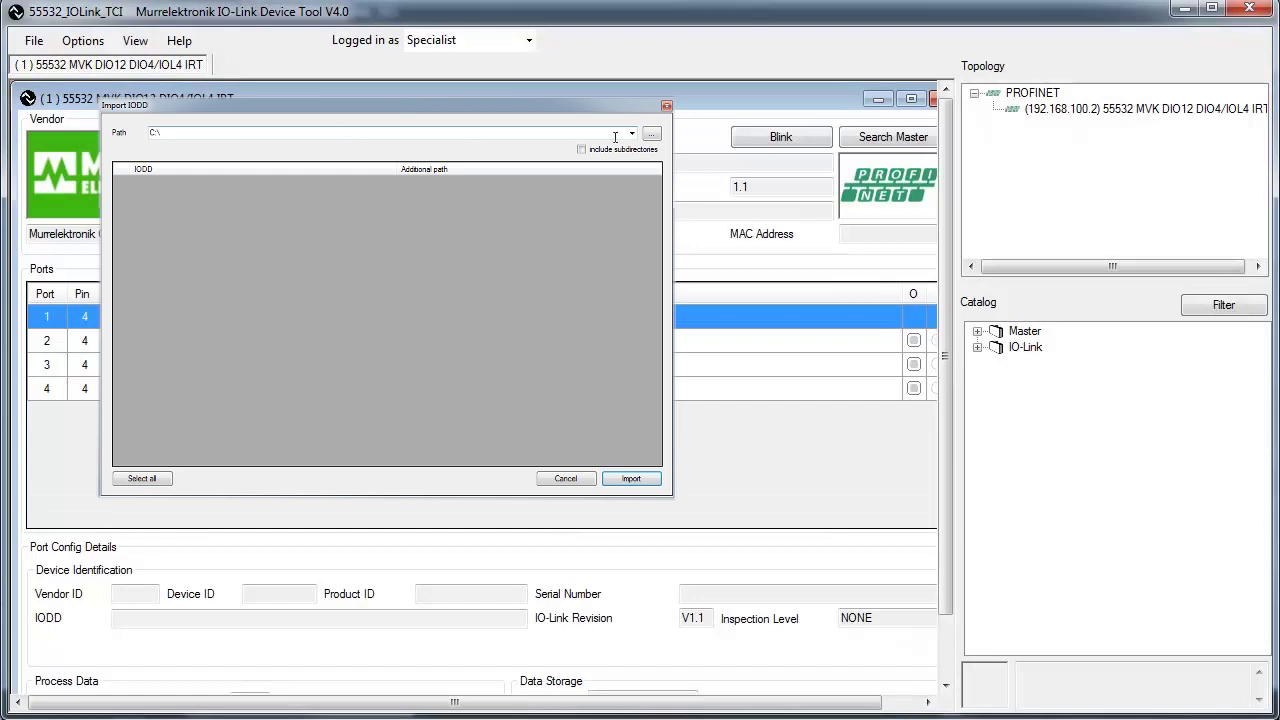
pyautogui.click(651, 133)
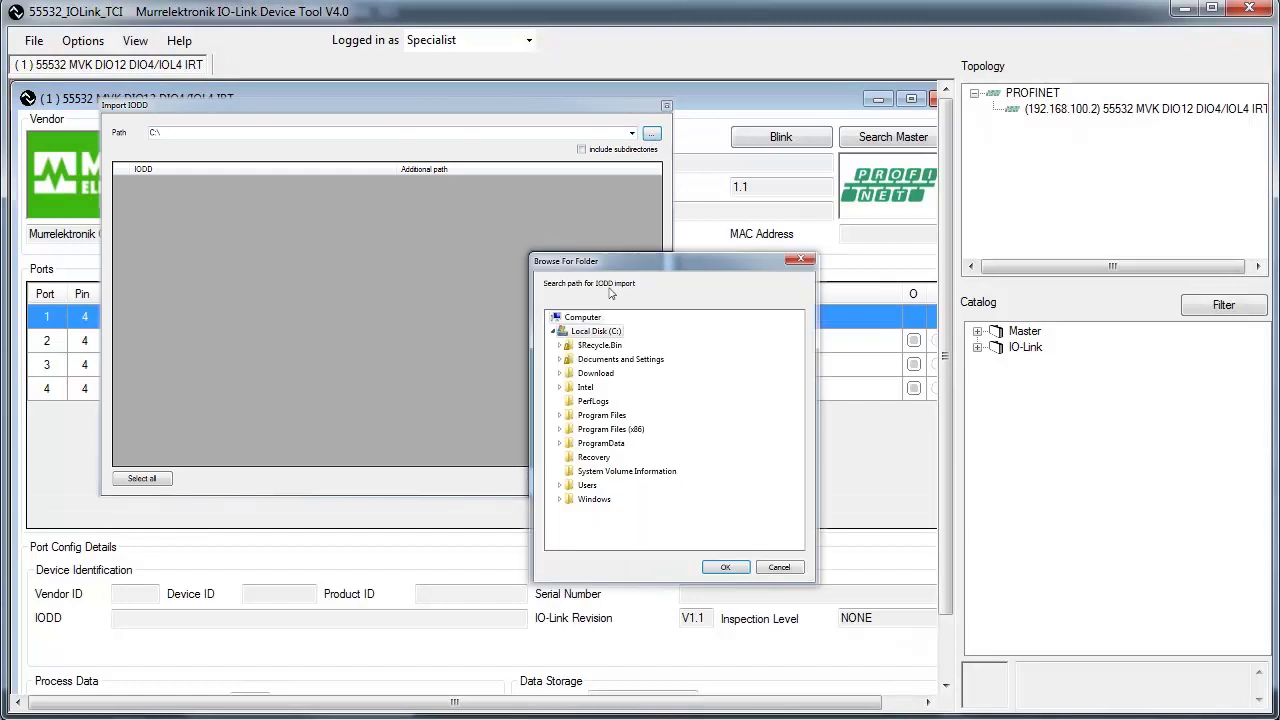
pyautogui.click(560, 375)
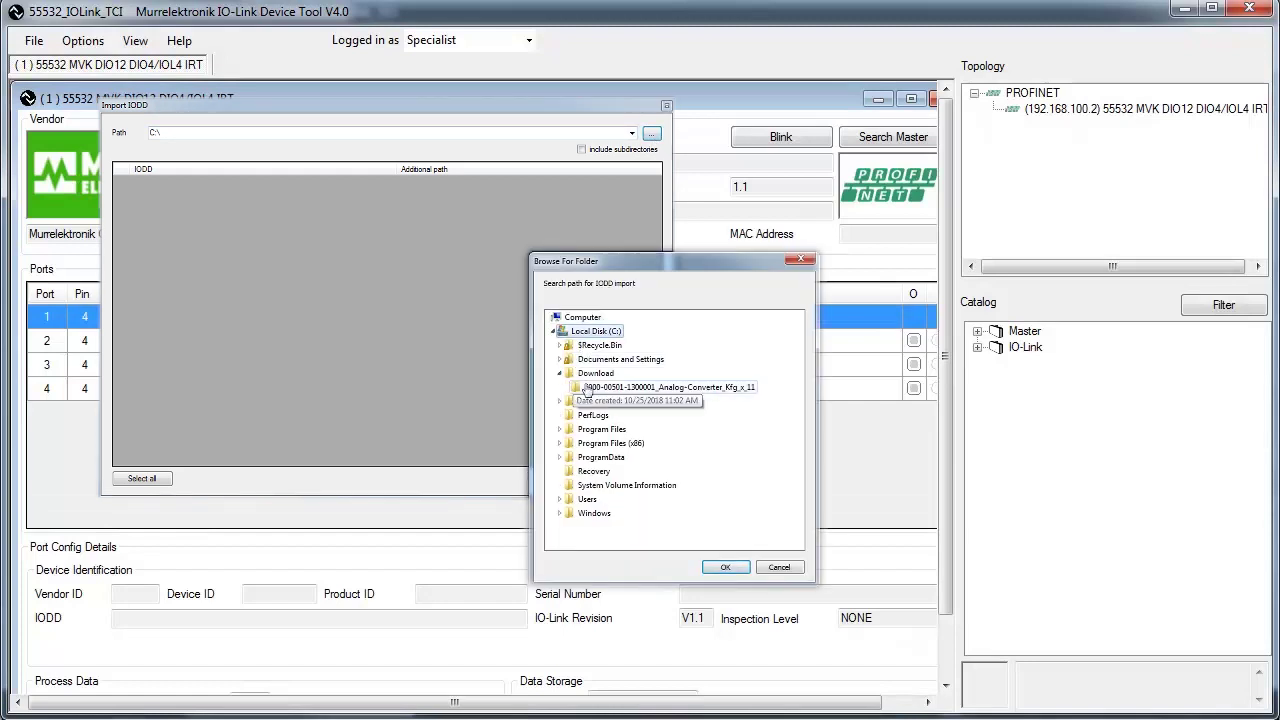
pyautogui.click(593, 388)
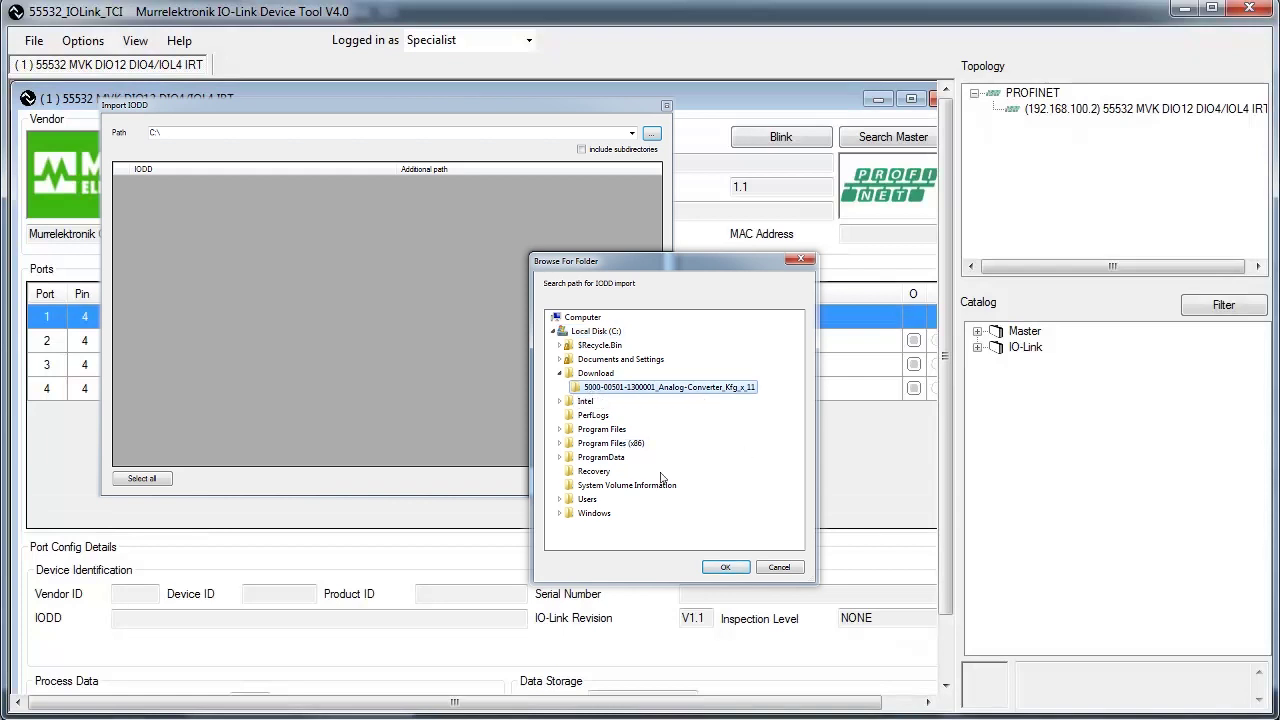
pyautogui.click(725, 567)
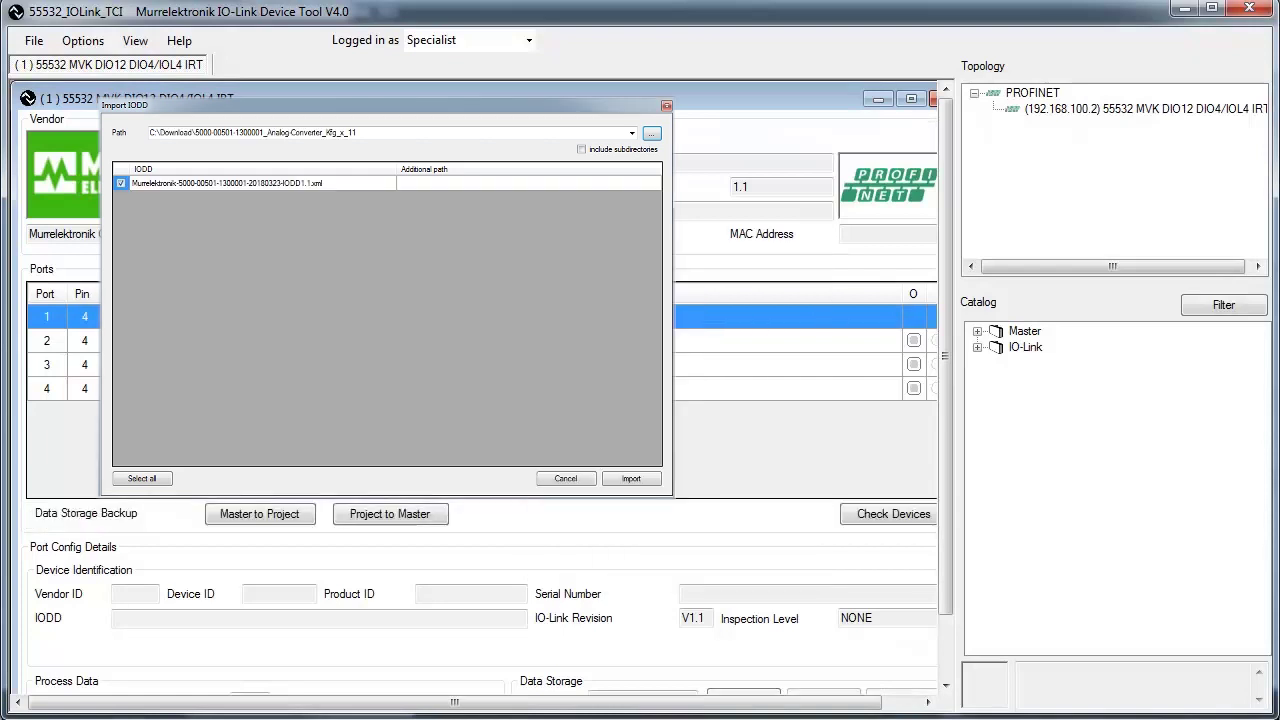
pyautogui.click(630, 478)
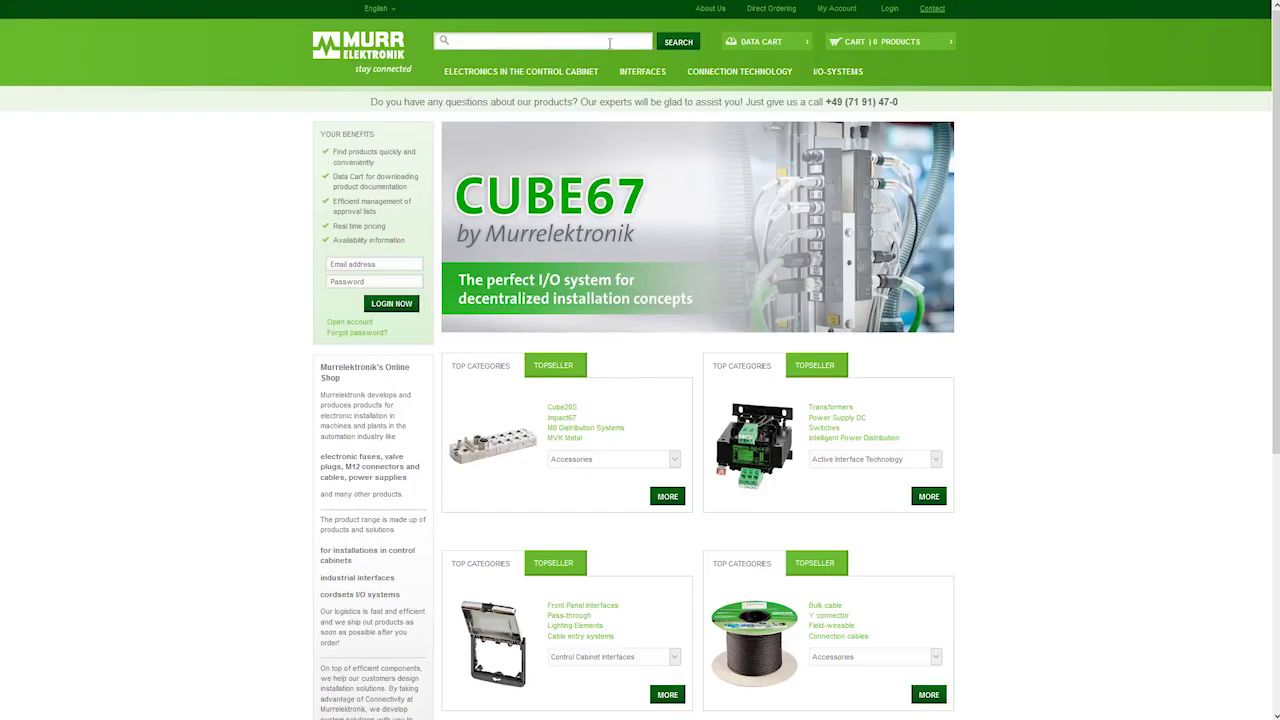
pyautogui.click(609, 44)
pyautogui.write('5000-00501-1300001')
pyautogui.click(672, 44)
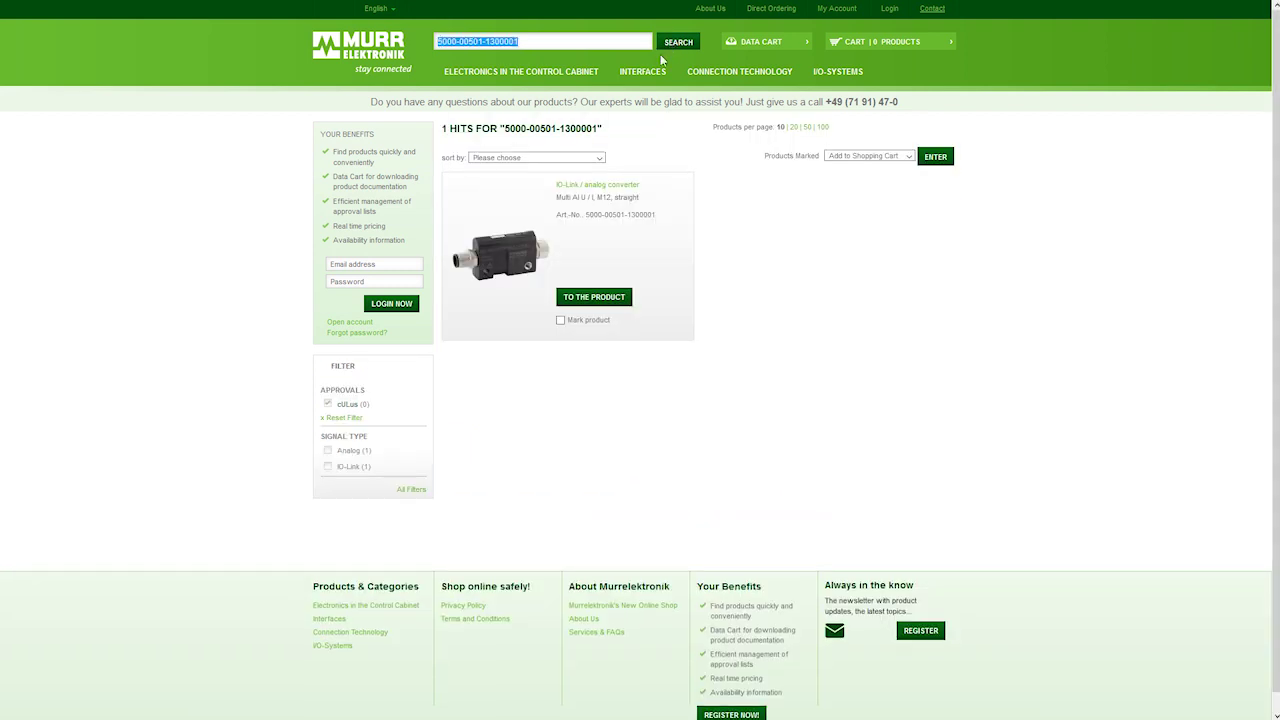
pyautogui.click(594, 296)
pyautogui.click(754, 428)
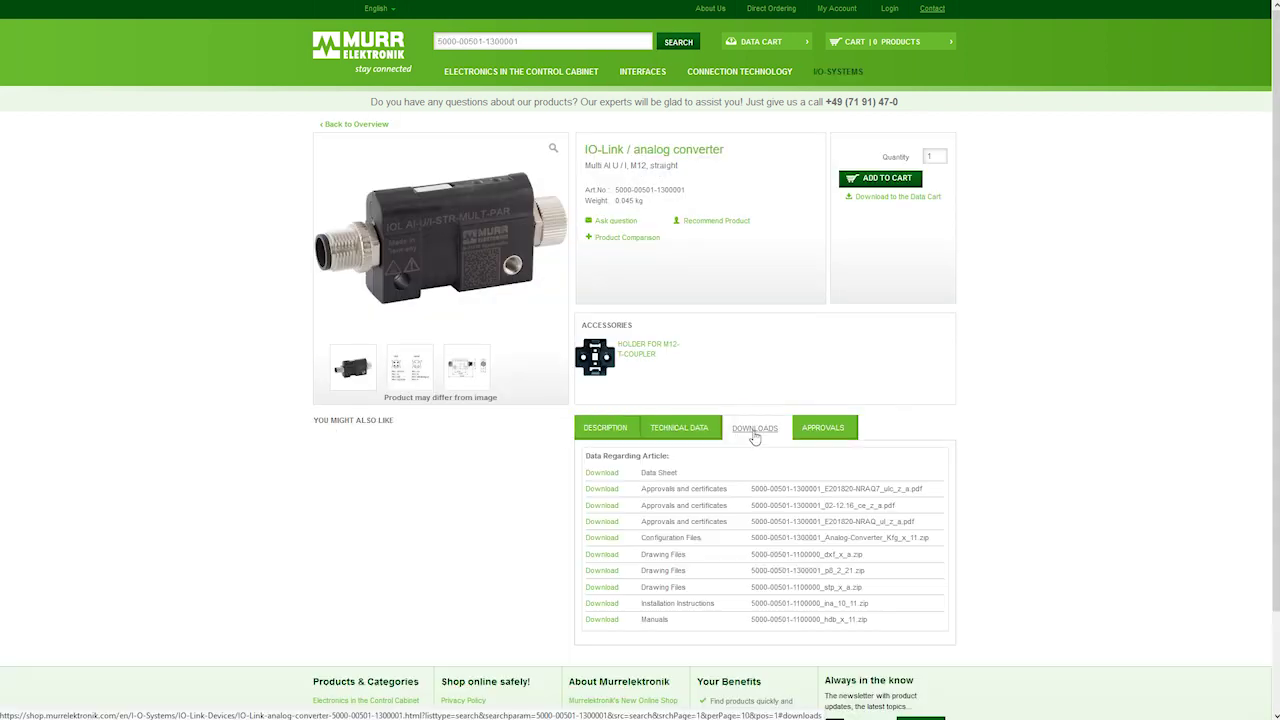
pyautogui.click(617, 540)
pyautogui.click(546, 370)
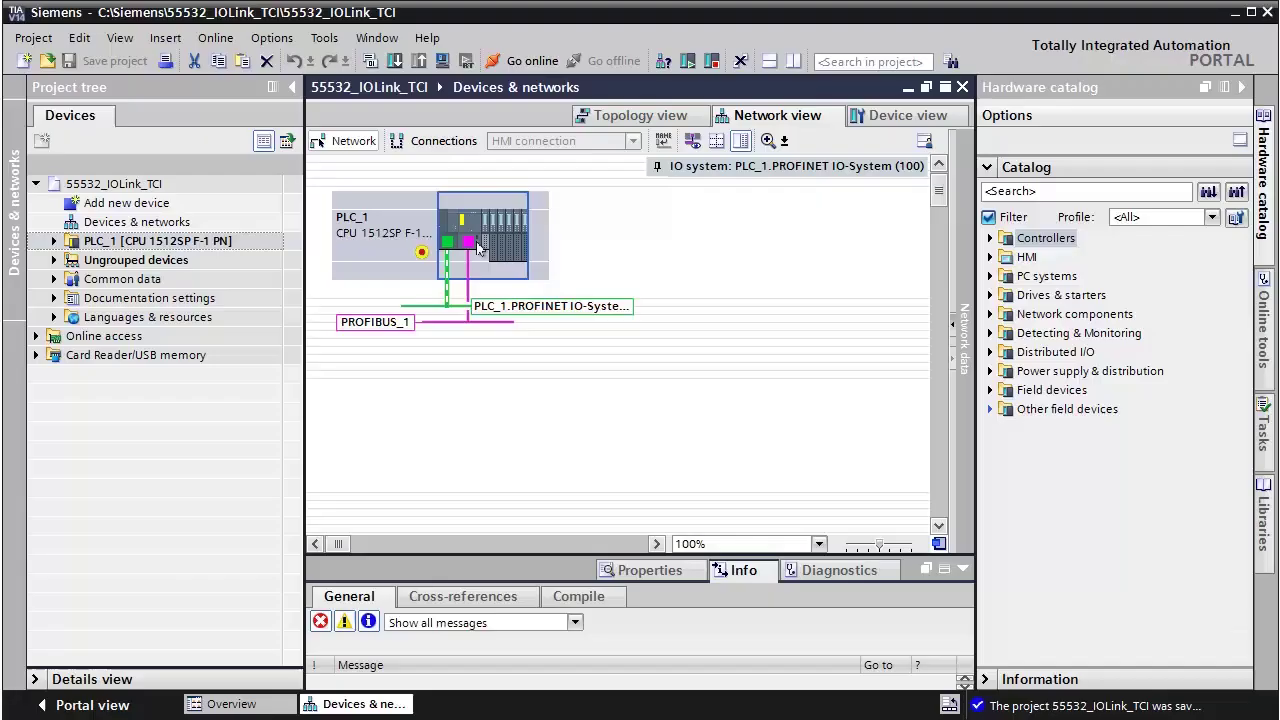
# Place the MVK-MPNIO V5.0 55532 device from the Hardware catalog into the network beside PLC_1
pyautogui.click(989, 410)
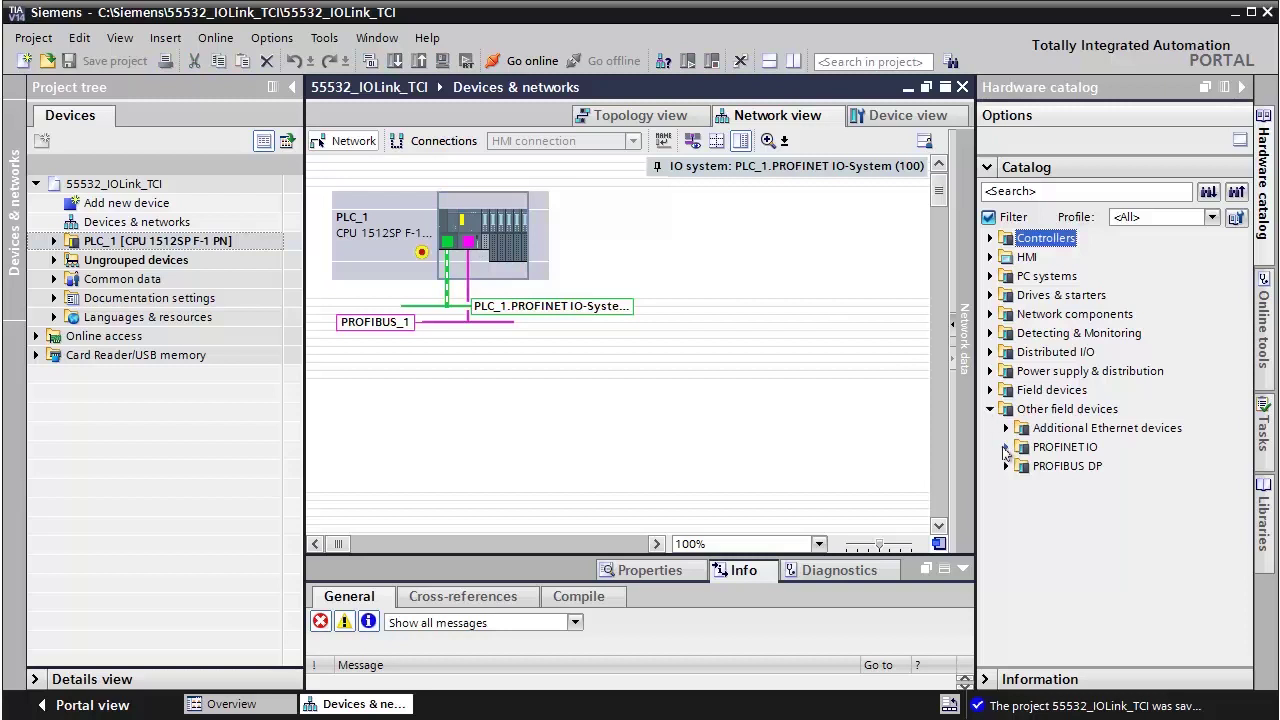
pyautogui.click(1006, 448)
pyautogui.click(1022, 523)
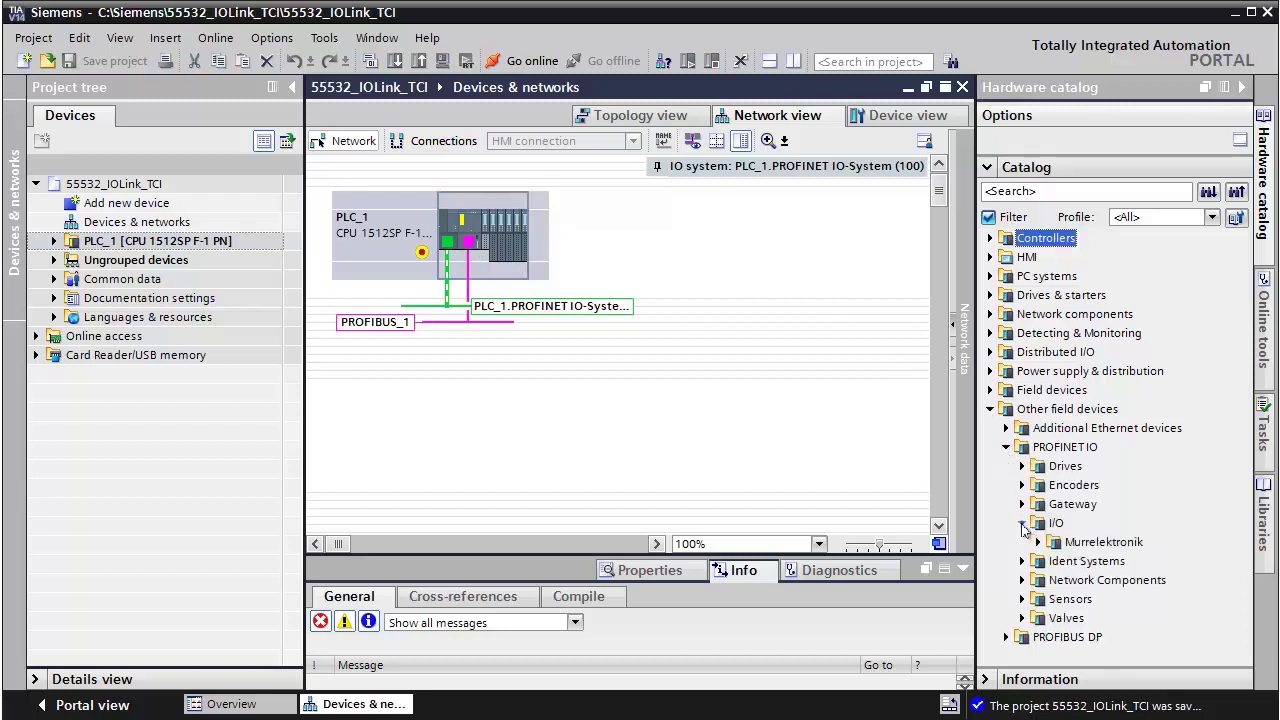
pyautogui.click(1037, 542)
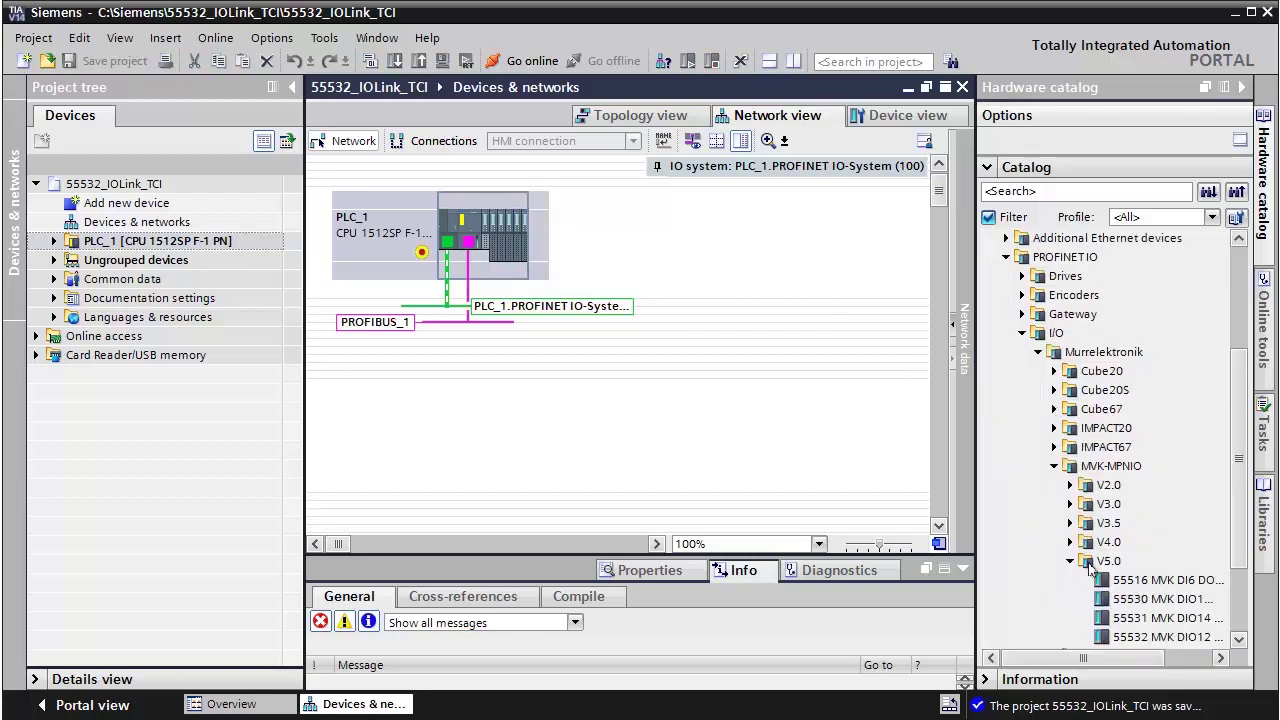
pyautogui.click(1160, 637)
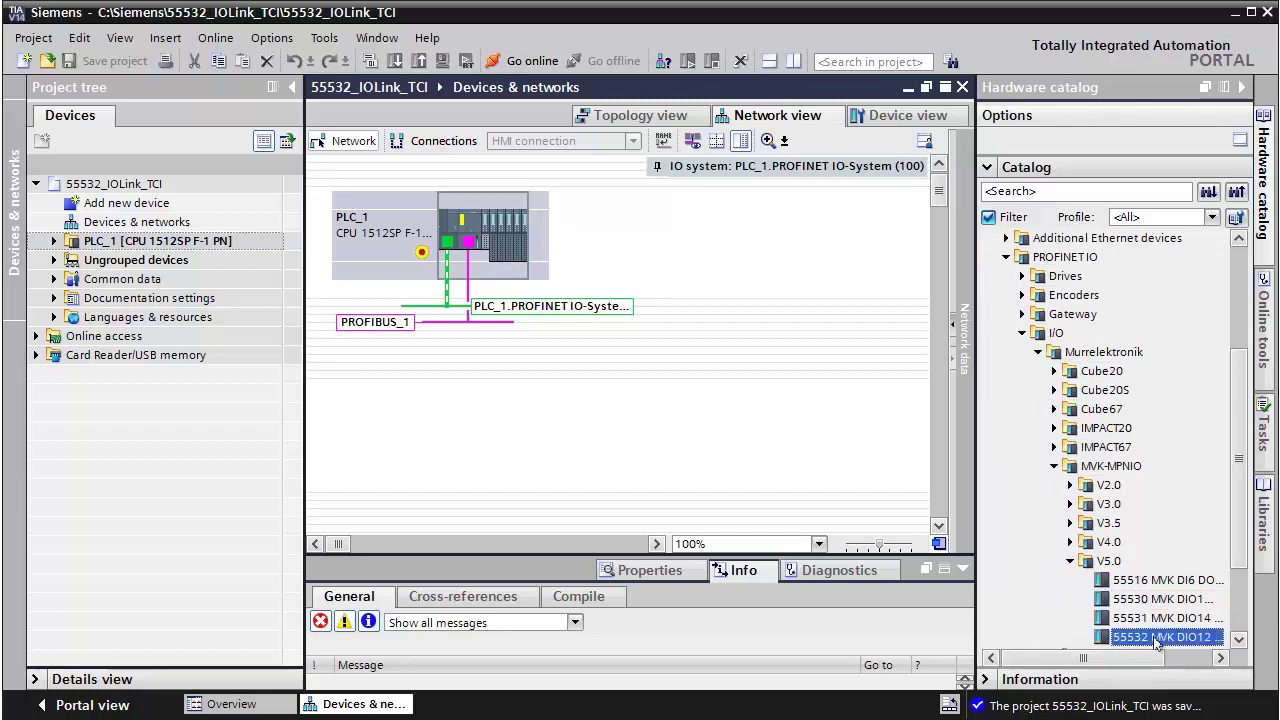
pyautogui.moveTo(1155, 599)
pyautogui.mouseDown()
pyautogui.moveTo(1090, 592)
pyautogui.moveTo(558, 190)
pyautogui.mouseUp()
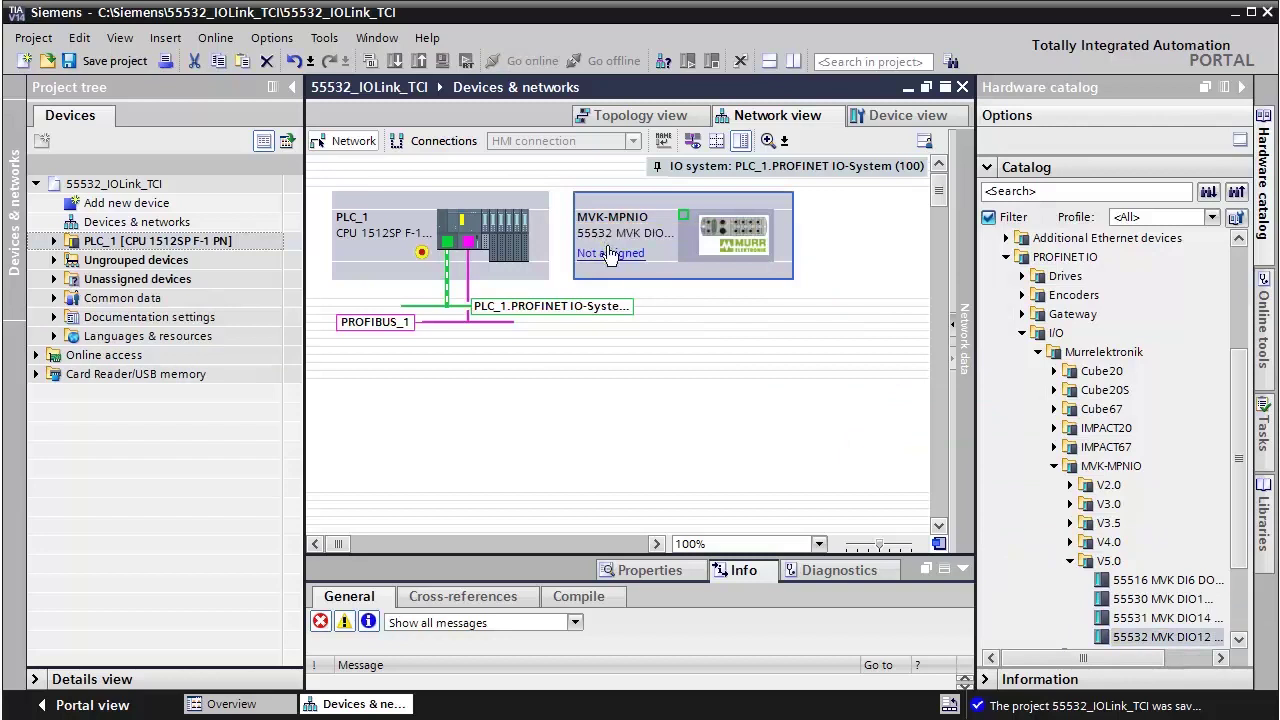
# Assign the 55532 device to PLC_1.PNIO_1 and open its device configuration
pyautogui.click(610, 256)
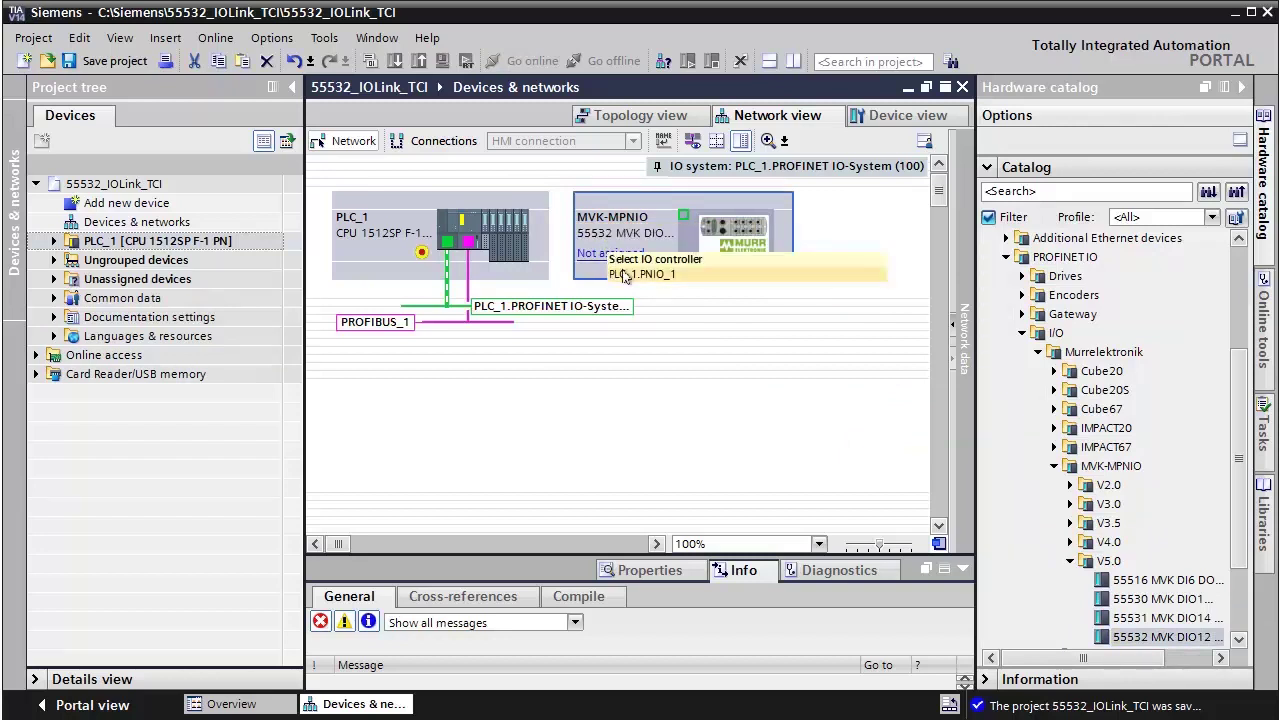
pyautogui.click(623, 275)
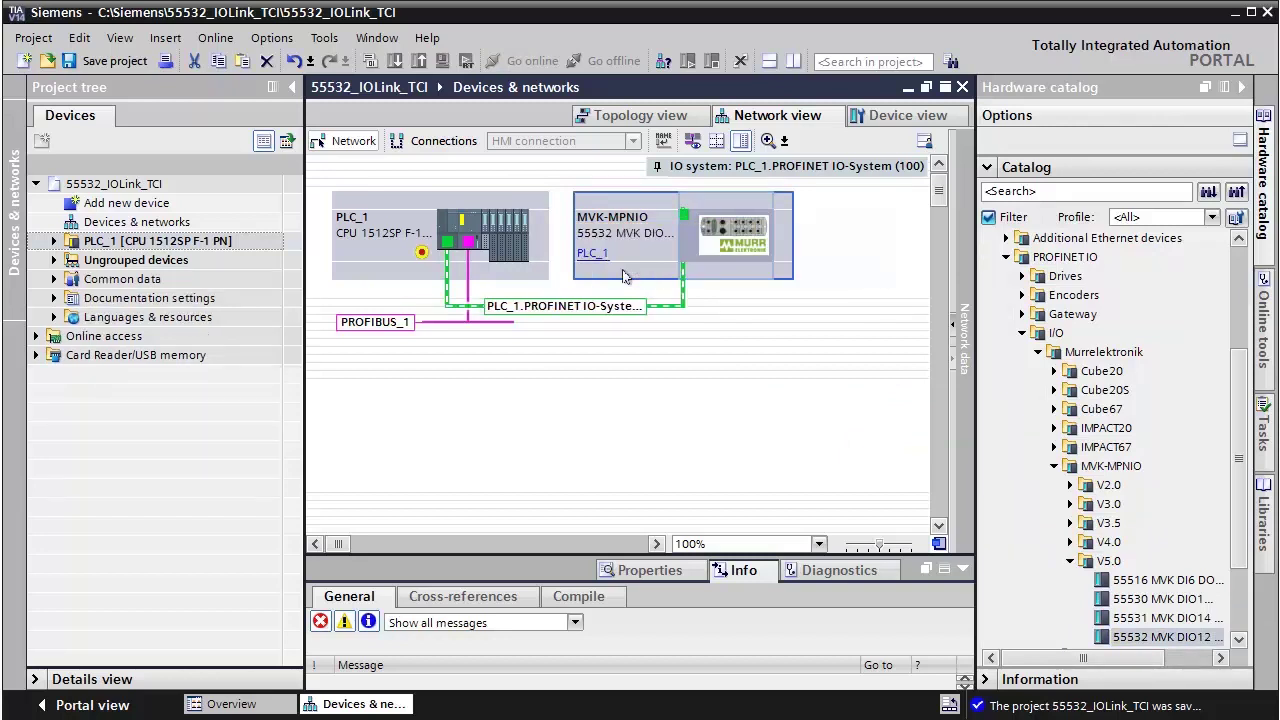
pyautogui.doubleClick(726, 247)
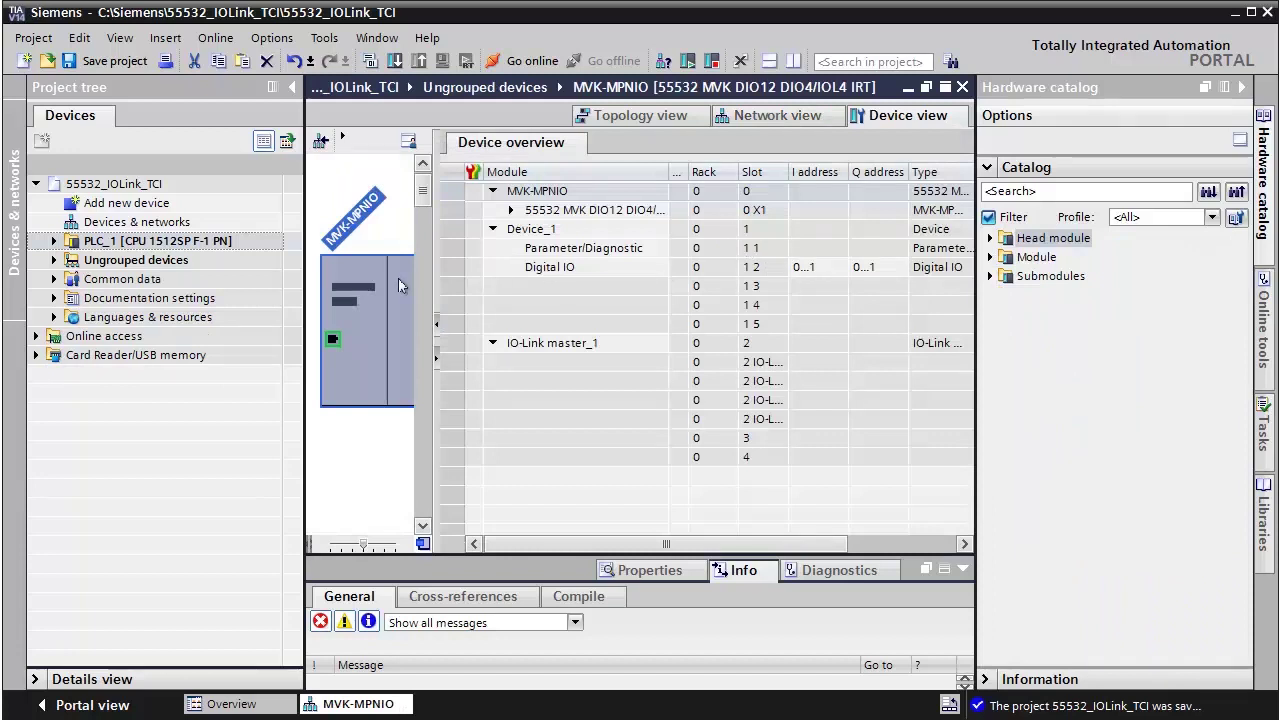
# Put the IOL_I/O_ 2/2 Byte submodule into the first IO-Link master port
pyautogui.click(287, 88)
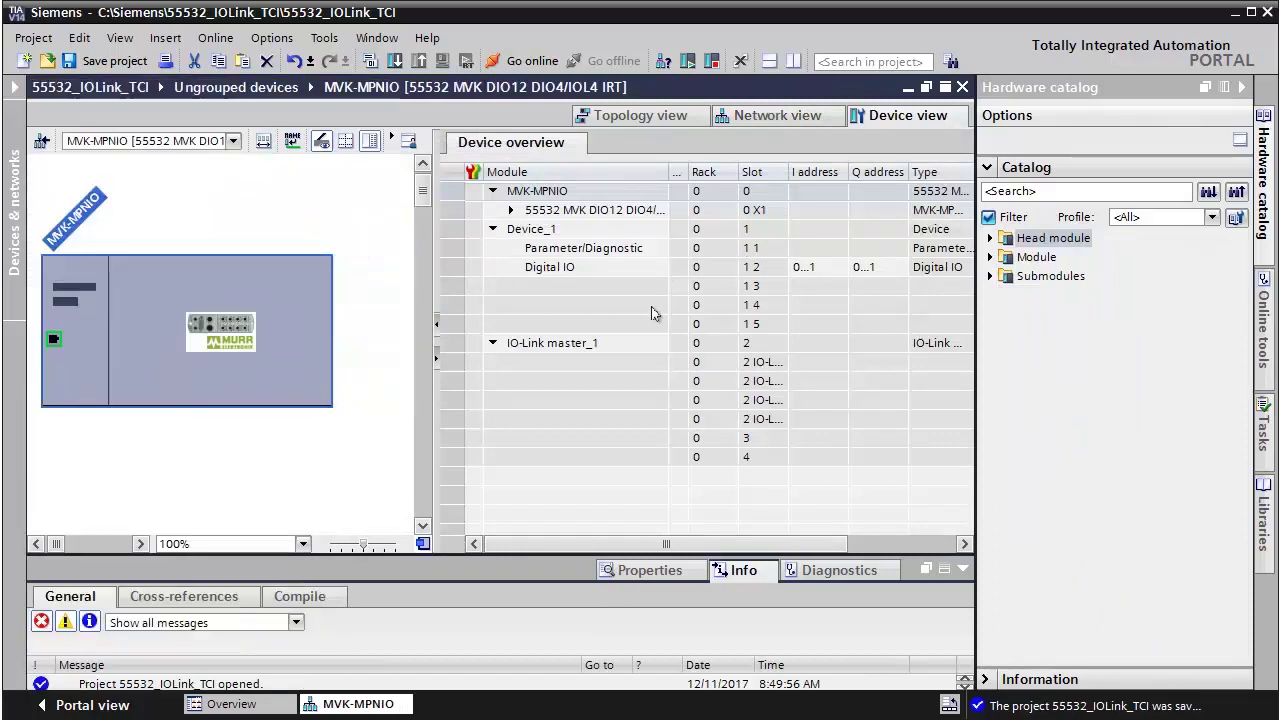
pyautogui.click(990, 276)
pyautogui.click(1021, 352)
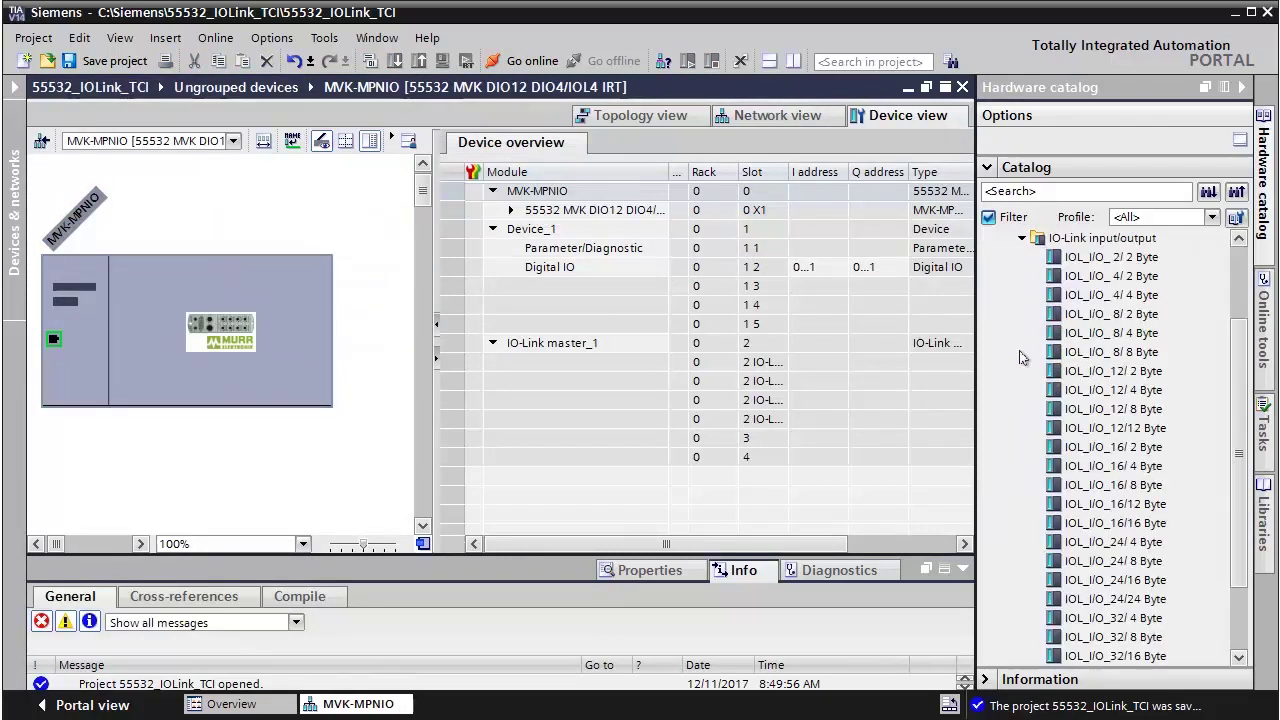
pyautogui.click(1080, 260)
pyautogui.moveTo(1080, 260); pyautogui.dragTo(641, 367)
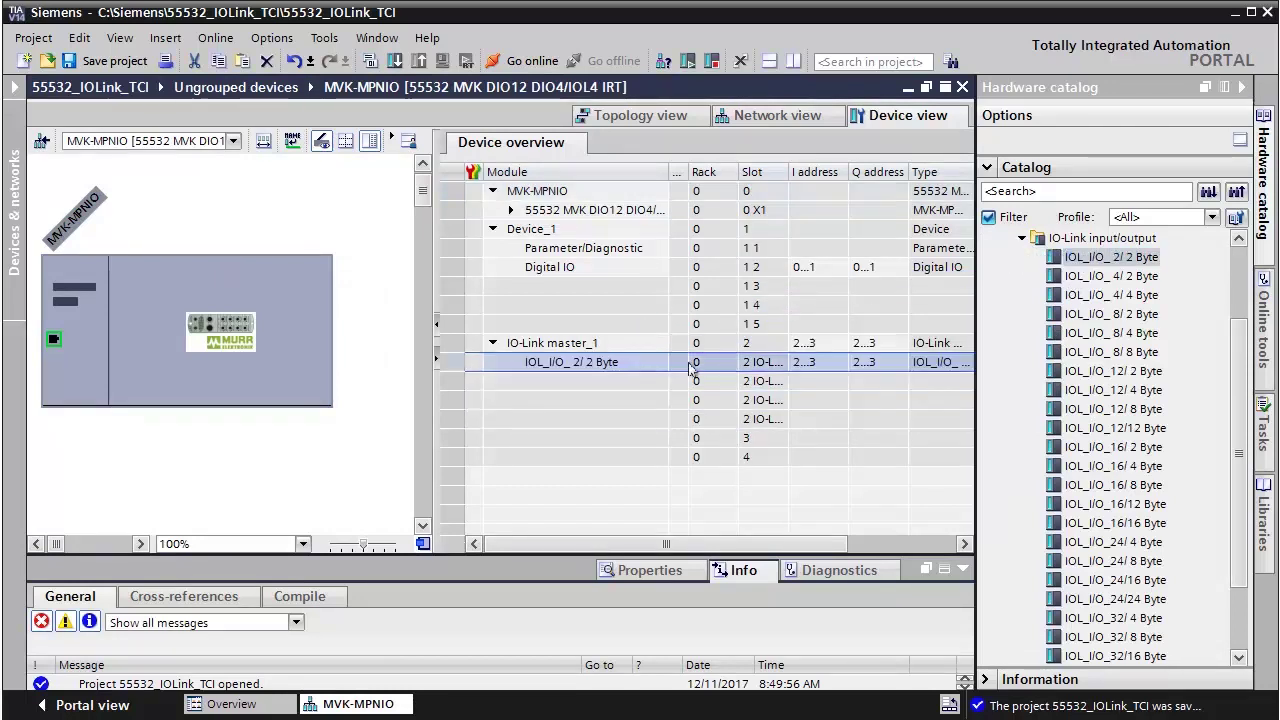
# Fill the three empty IO-Link ports with IOL_I/O_SIO and save the project
pyautogui.click(1024, 240)
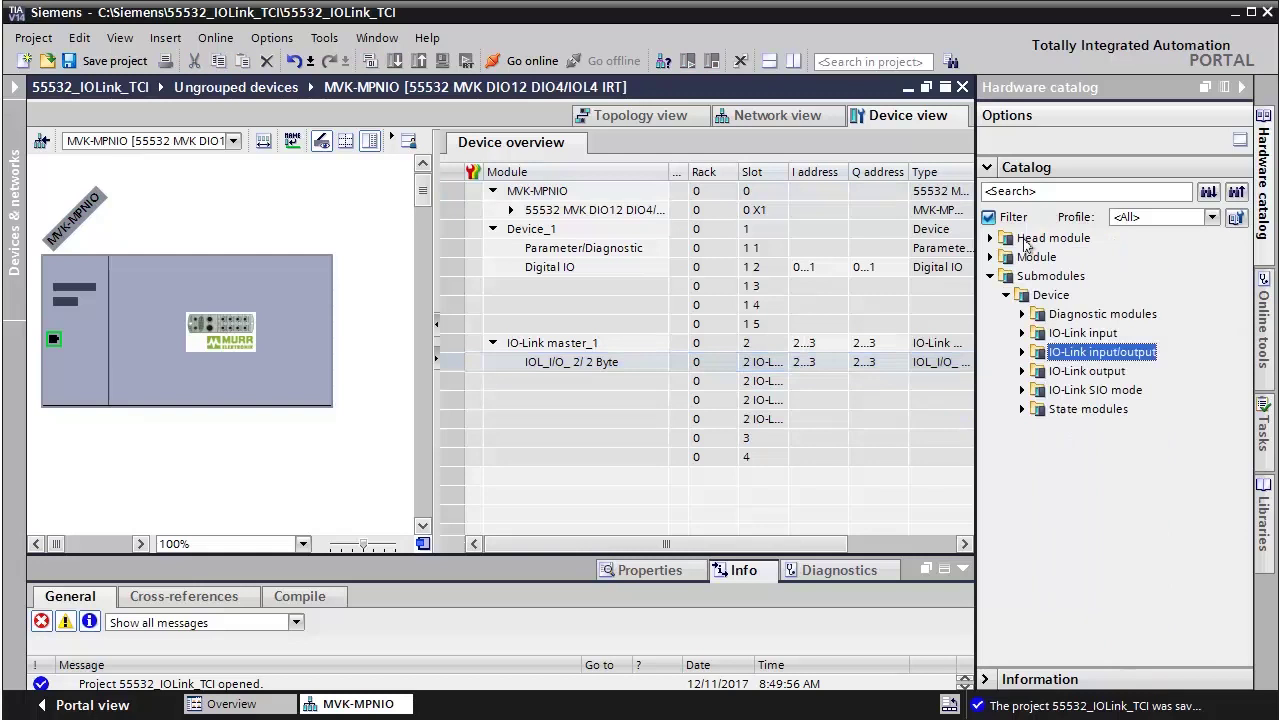
pyautogui.click(1023, 391)
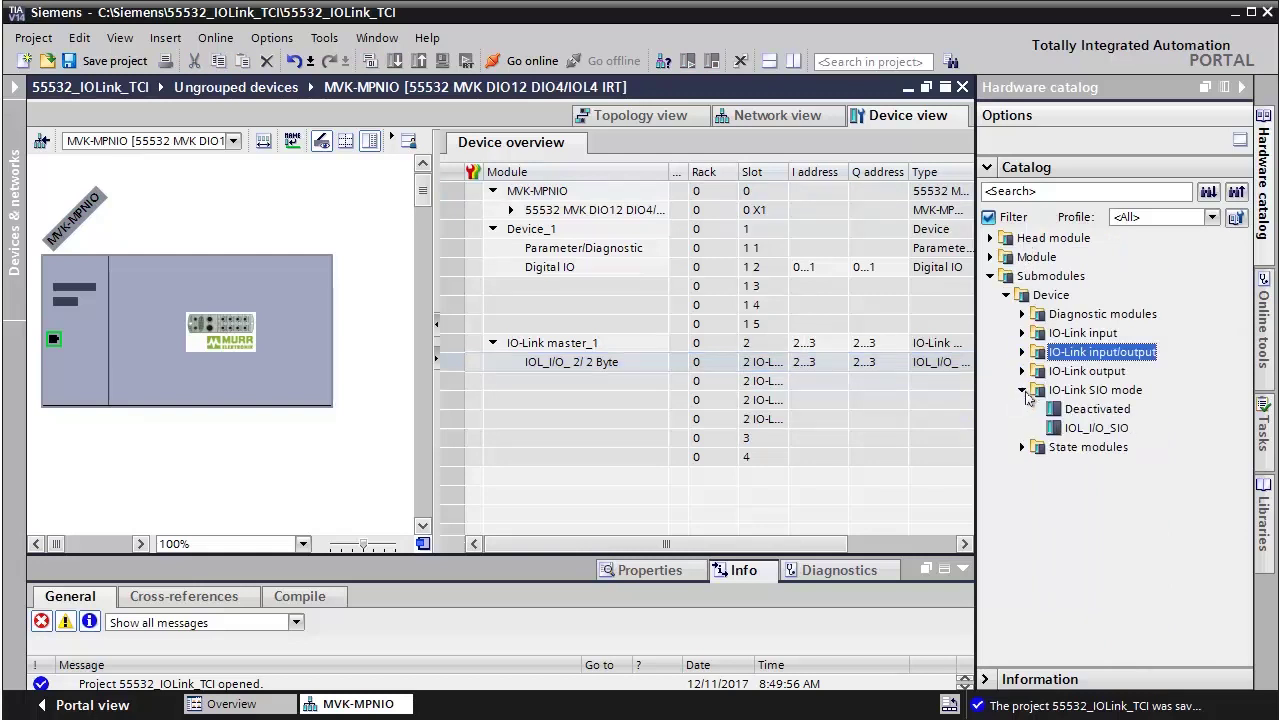
pyautogui.click(1083, 428)
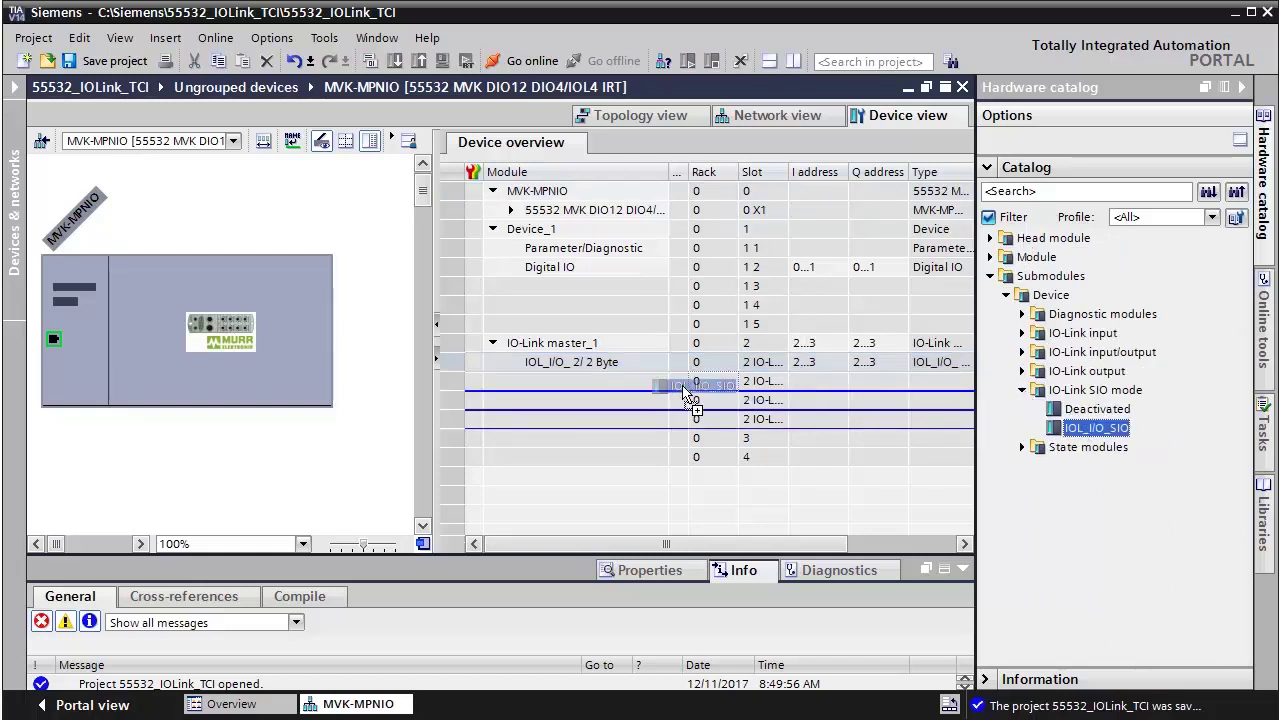
pyautogui.moveTo(1083, 430)
pyautogui.mouseDown()
pyautogui.moveTo(652, 388)
pyautogui.moveTo(676, 404)
pyautogui.moveTo(624, 427)
pyautogui.mouseUp()
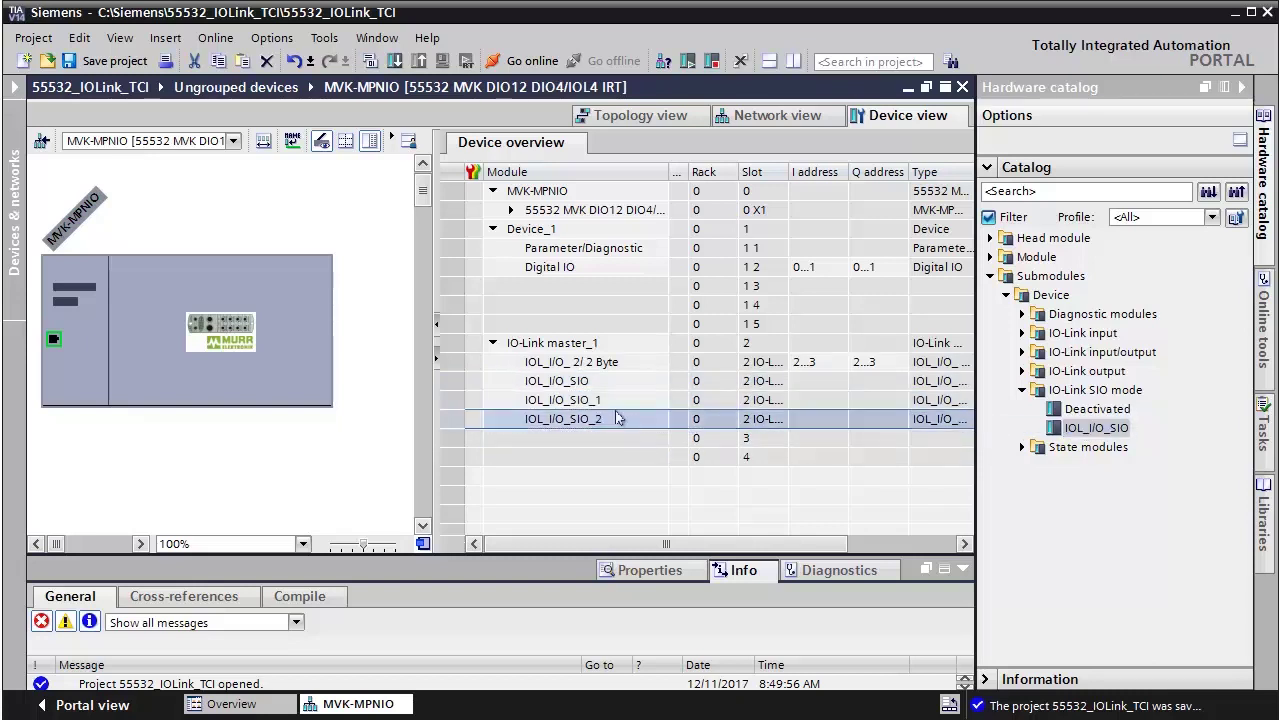
pyautogui.click(115, 61)
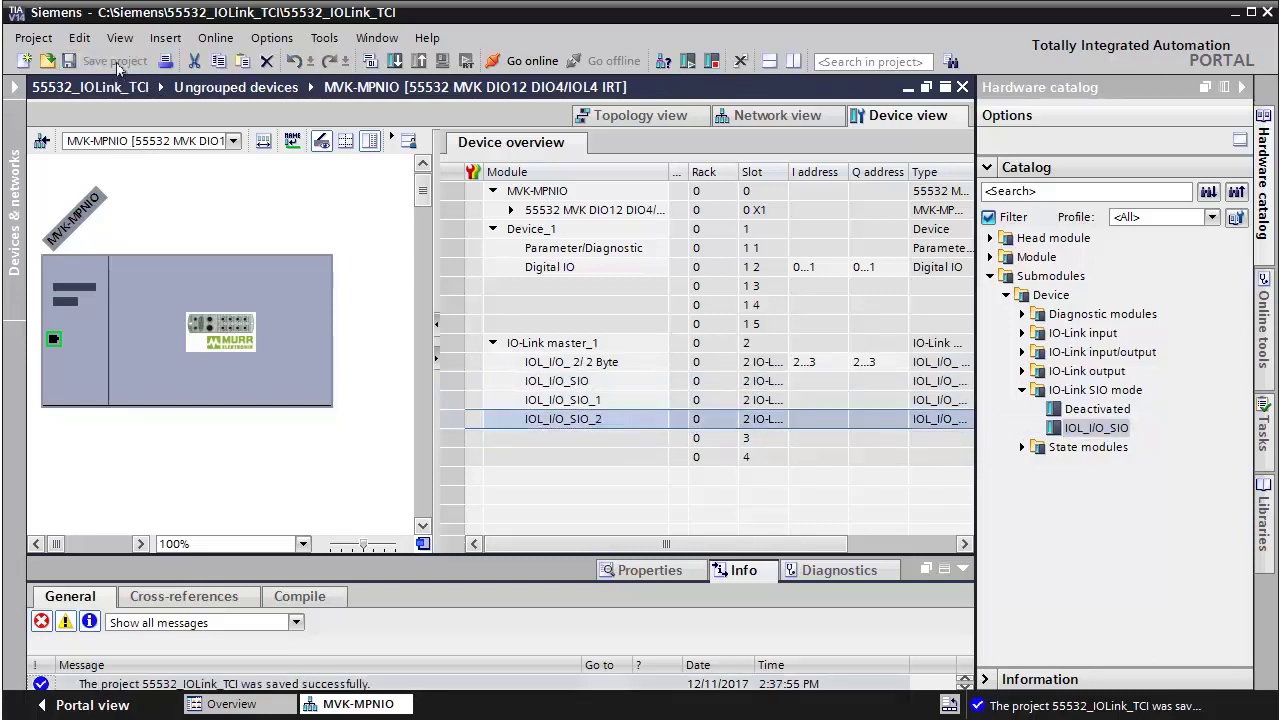
pyautogui.click(730, 118)
# Download PLC_1's hardware configuration to the found plc_1 and finish the load without errors
pyautogui.click(226, 226)
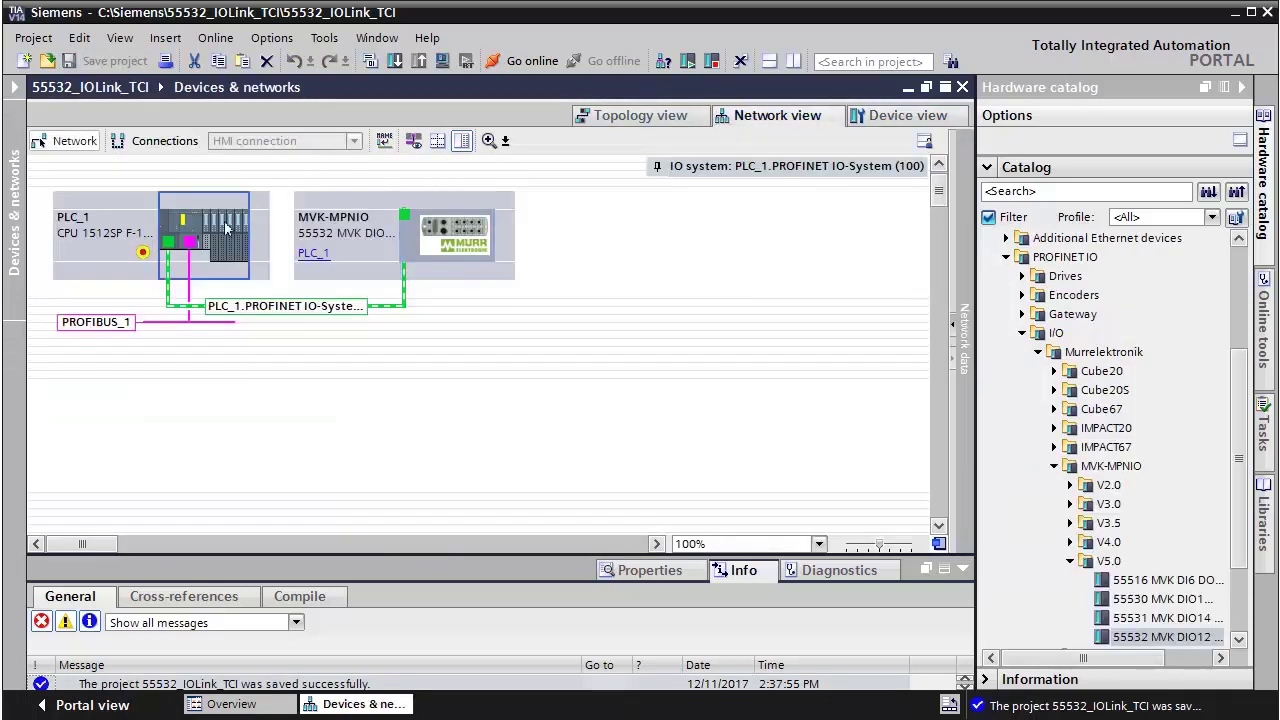
pyautogui.click(395, 61)
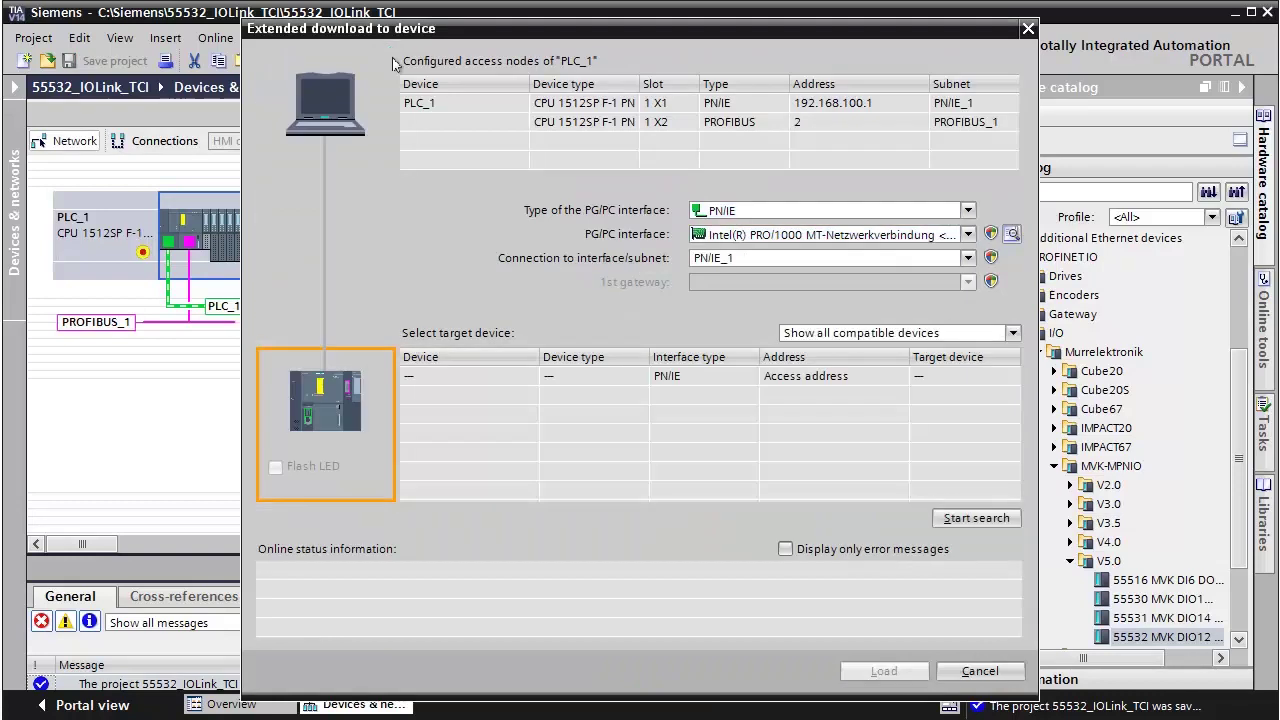
pyautogui.click(968, 520)
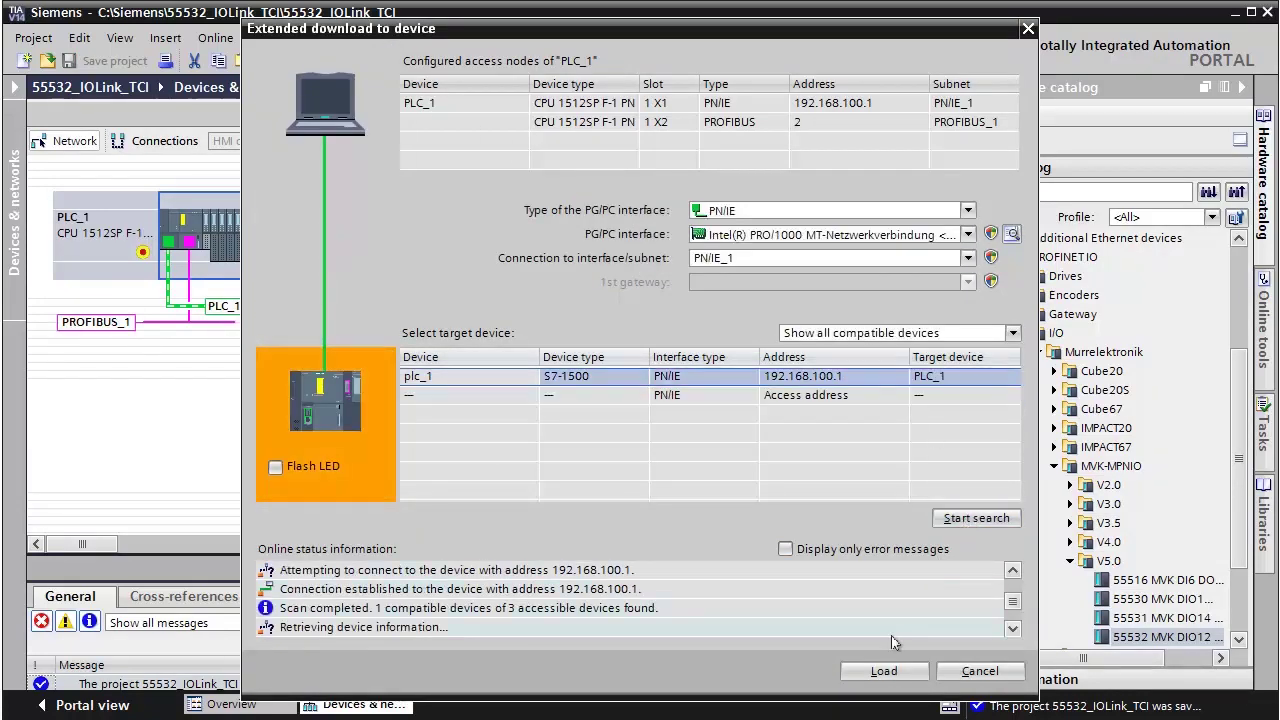
pyautogui.click(882, 672)
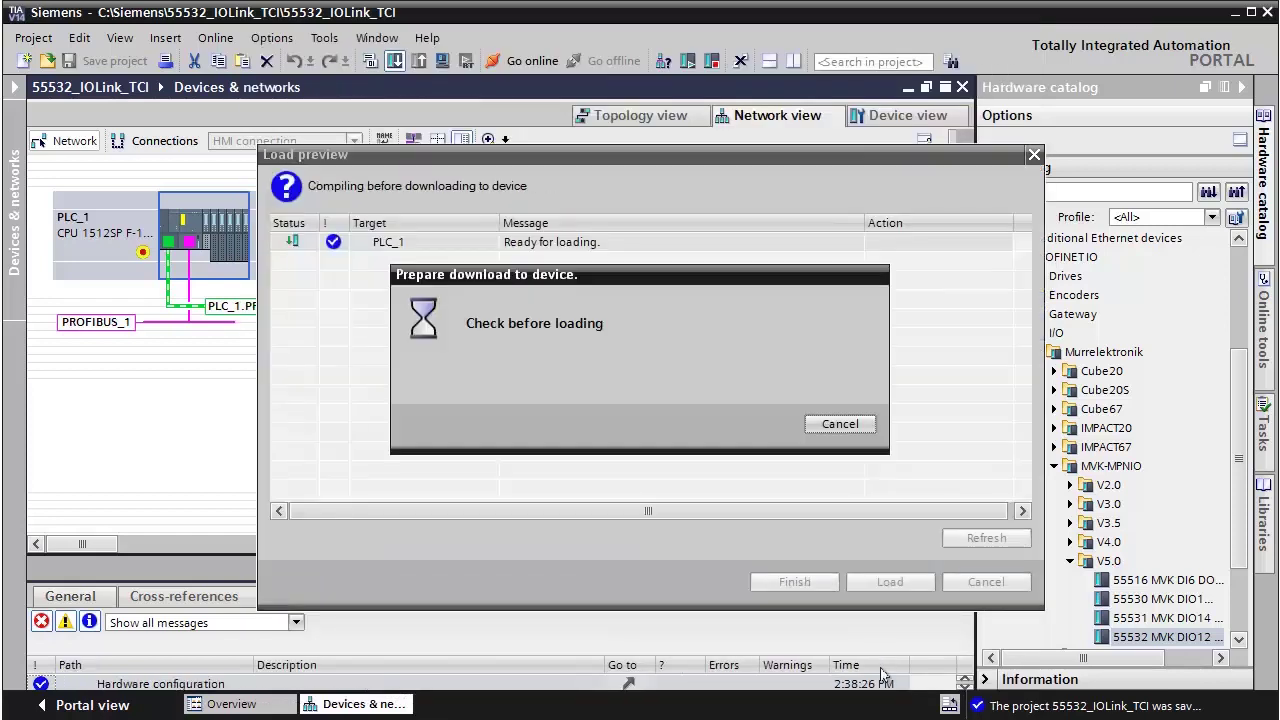
pyautogui.click(886, 583)
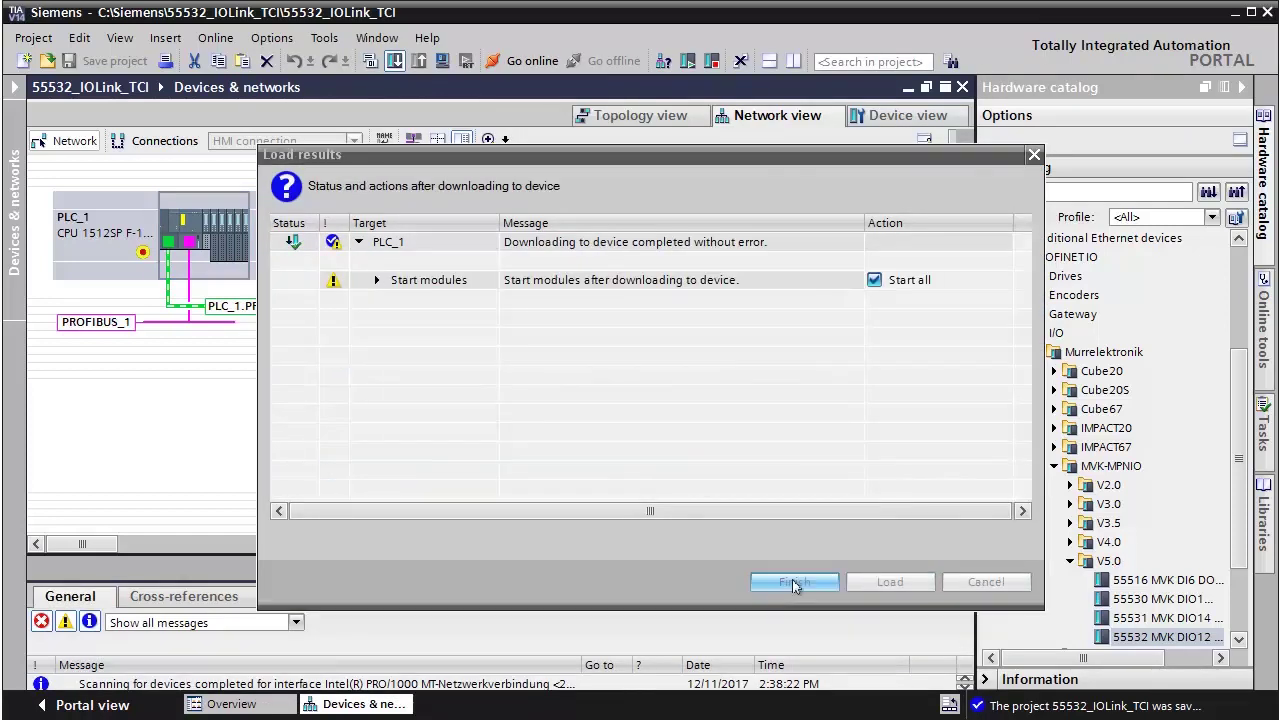
pyautogui.click(794, 583)
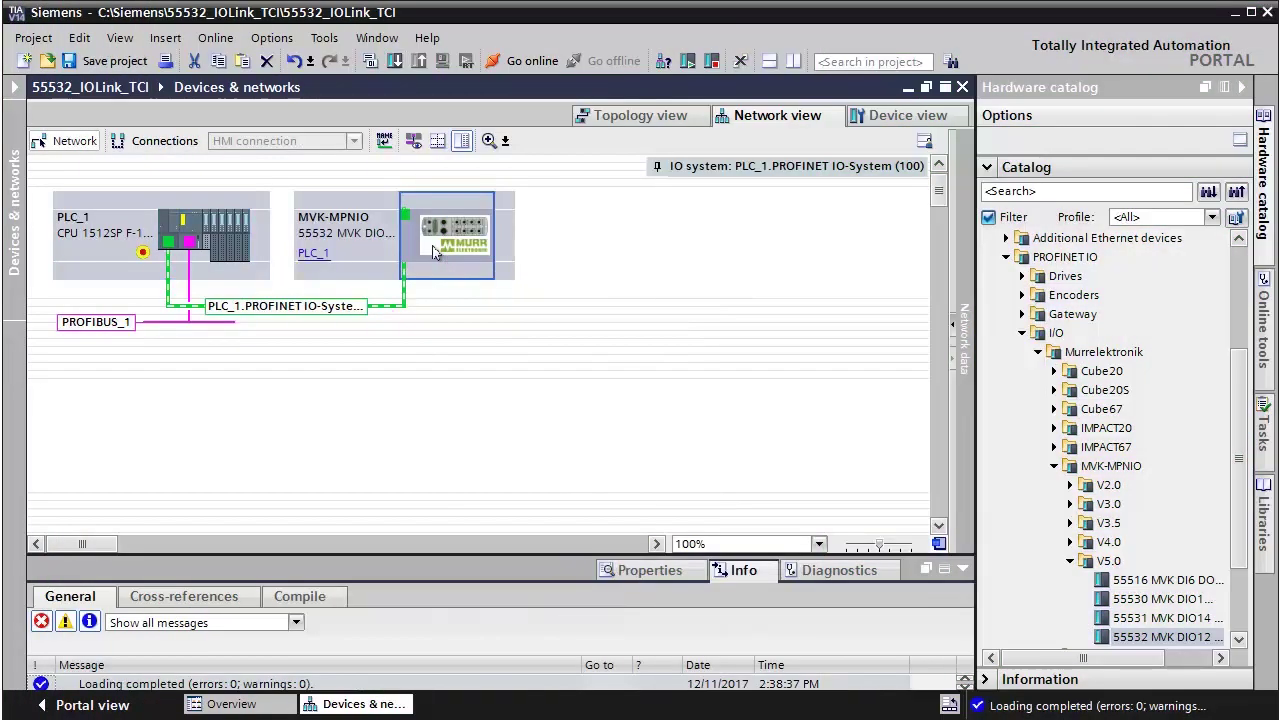
# Launch Murrelektronik IO-Link Device Tool V4.0 from the MVK-MPNIO device's Start device tool option
pyautogui.rightClick(436, 248)
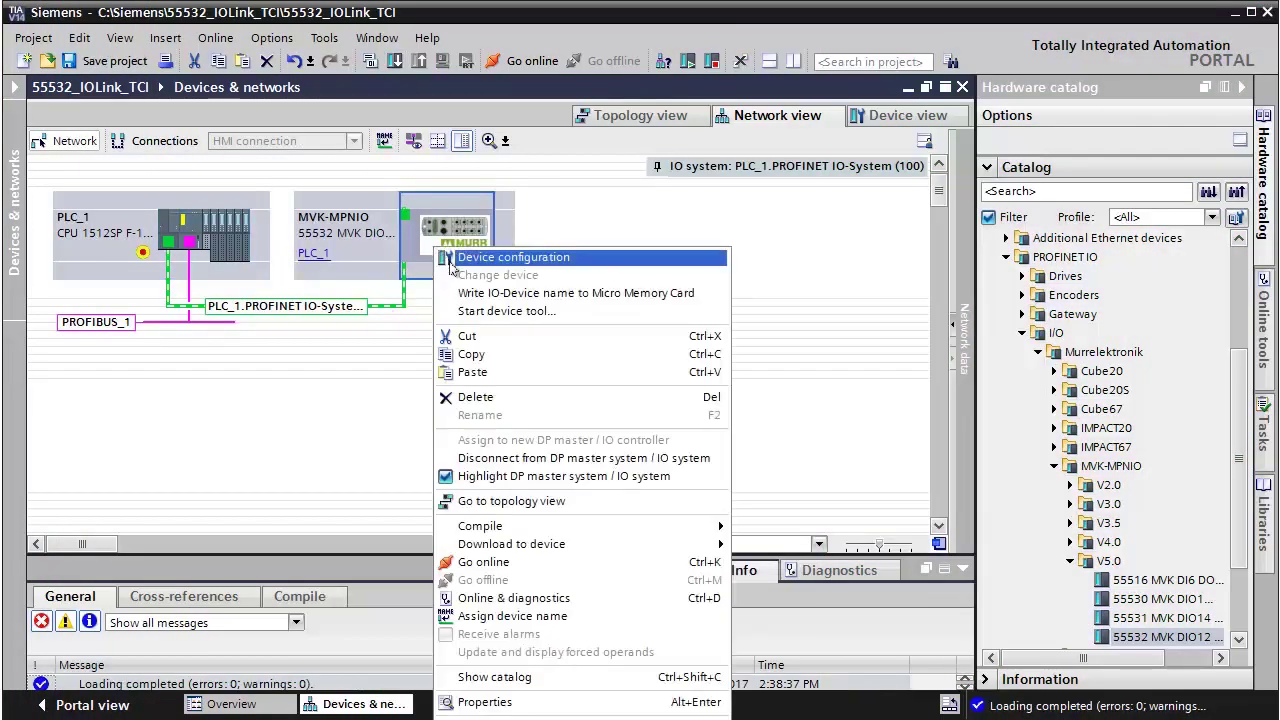
pyautogui.click(476, 311)
pyautogui.click(648, 510)
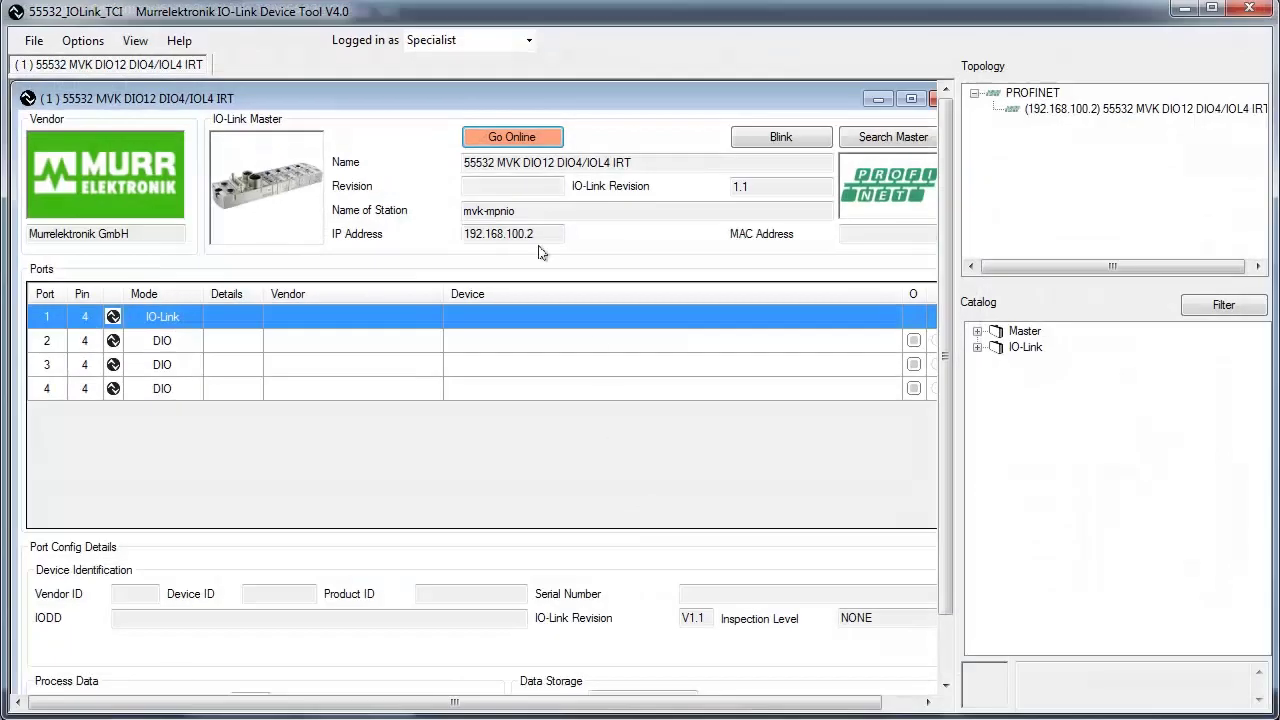
# Go online, check devices, and take the port 1 IOL AI-U/I-STR-MULT-PAR converter into engineering
pyautogui.click(512, 137)
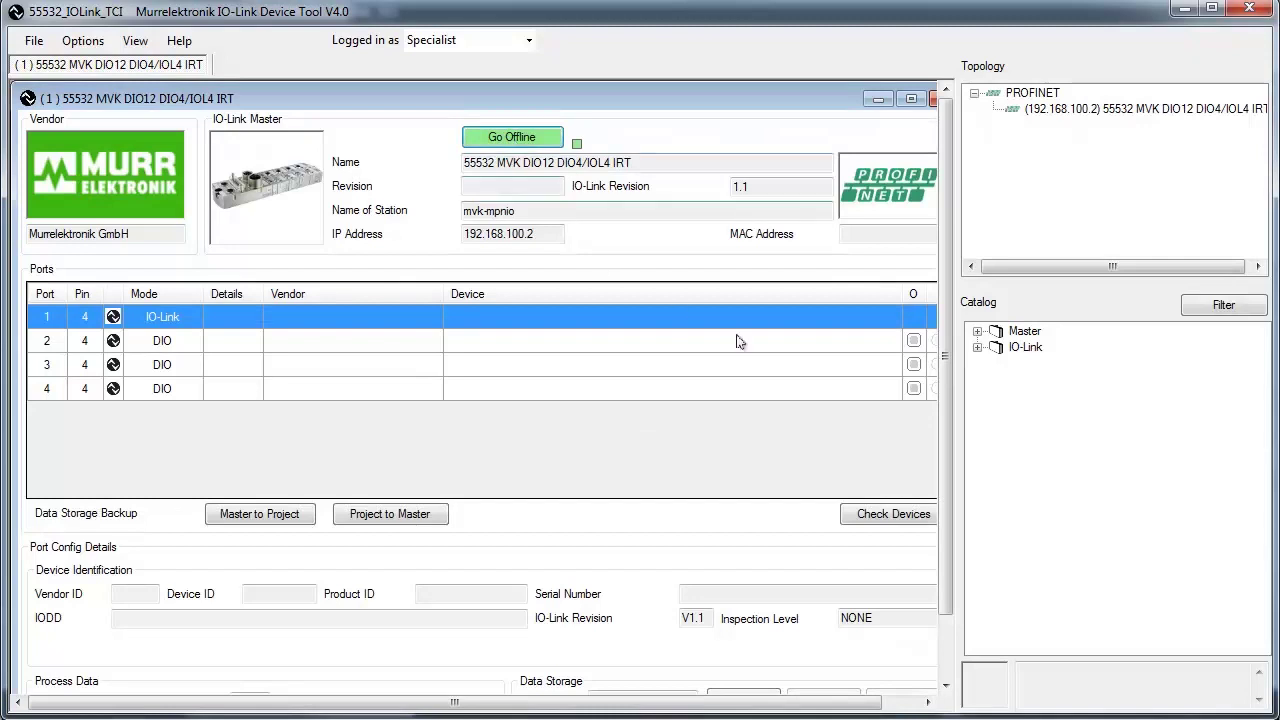
pyautogui.click(909, 515)
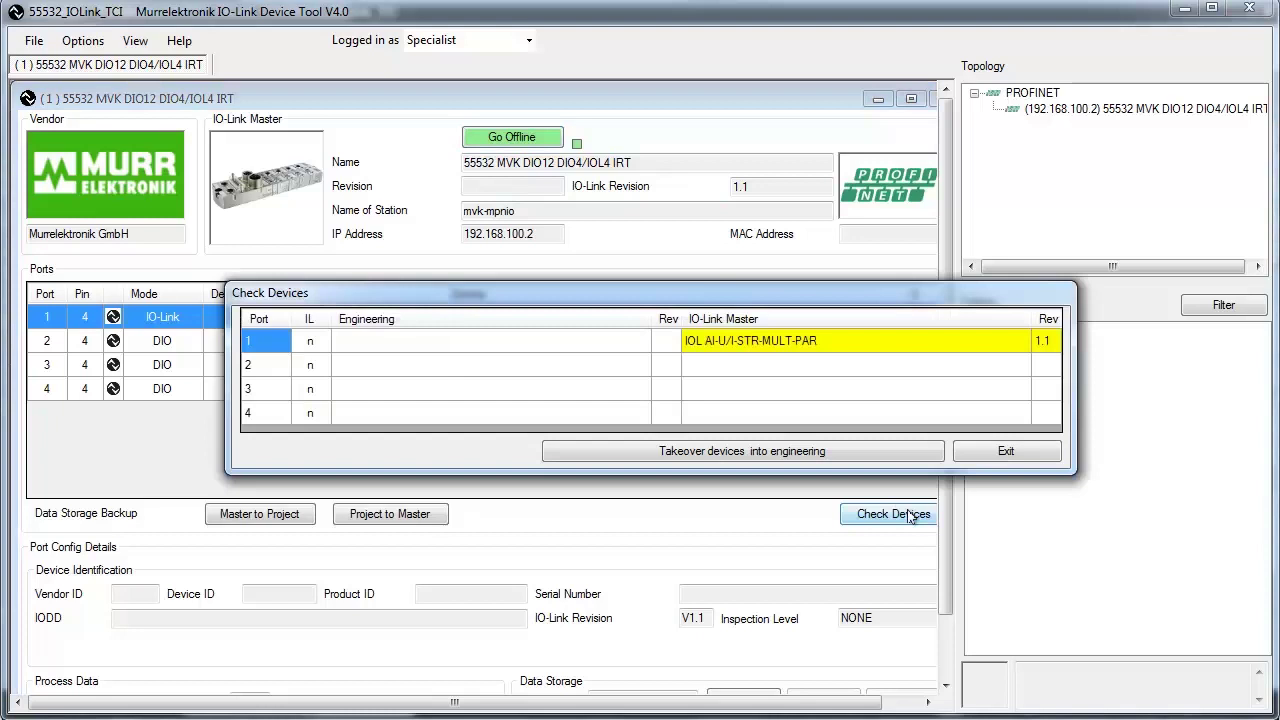
pyautogui.click(752, 456)
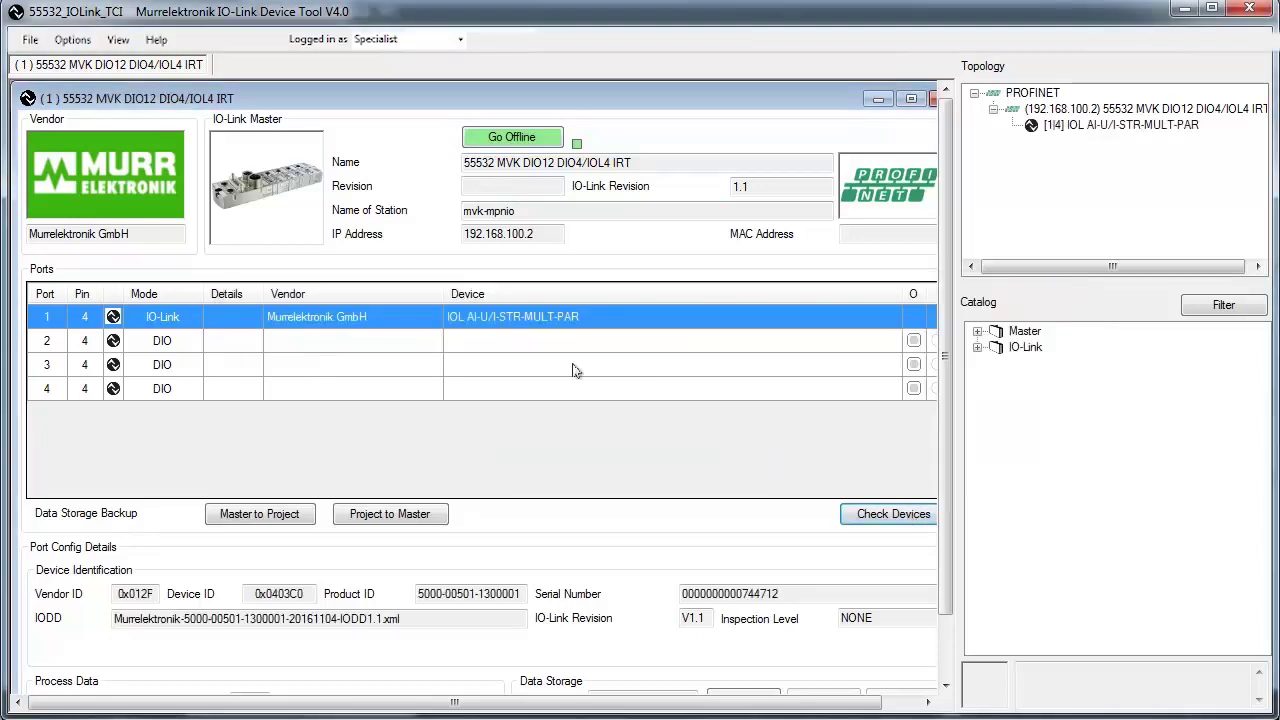
pyautogui.click(72, 40)
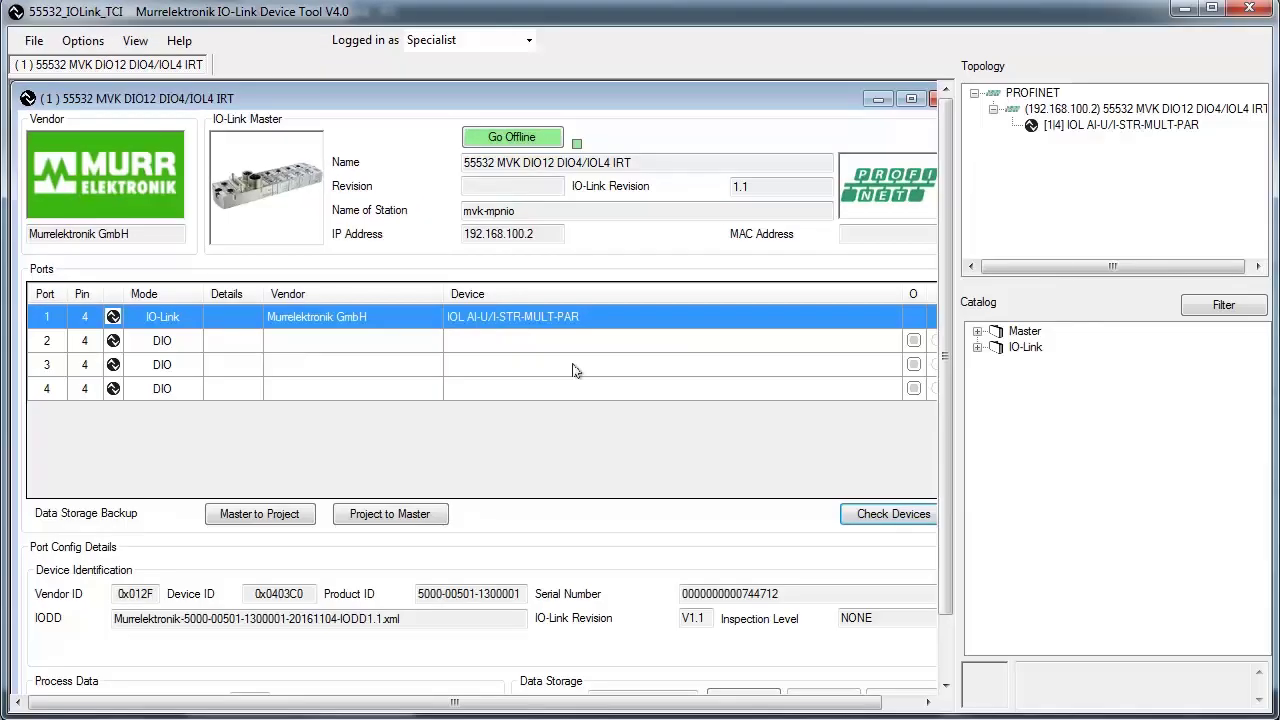
# Upload the port 1 converter's identification data from the device and view its process data (0.00 V)
pyautogui.doubleClick(522, 318)
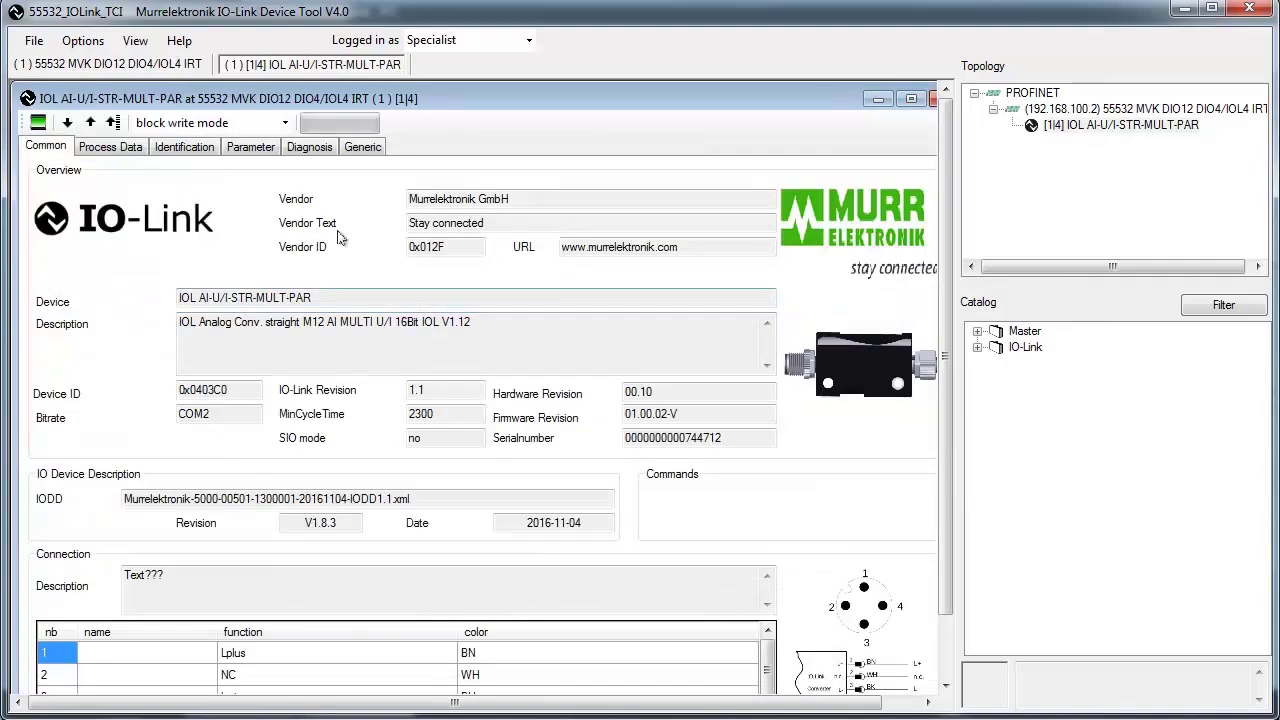
pyautogui.click(185, 150)
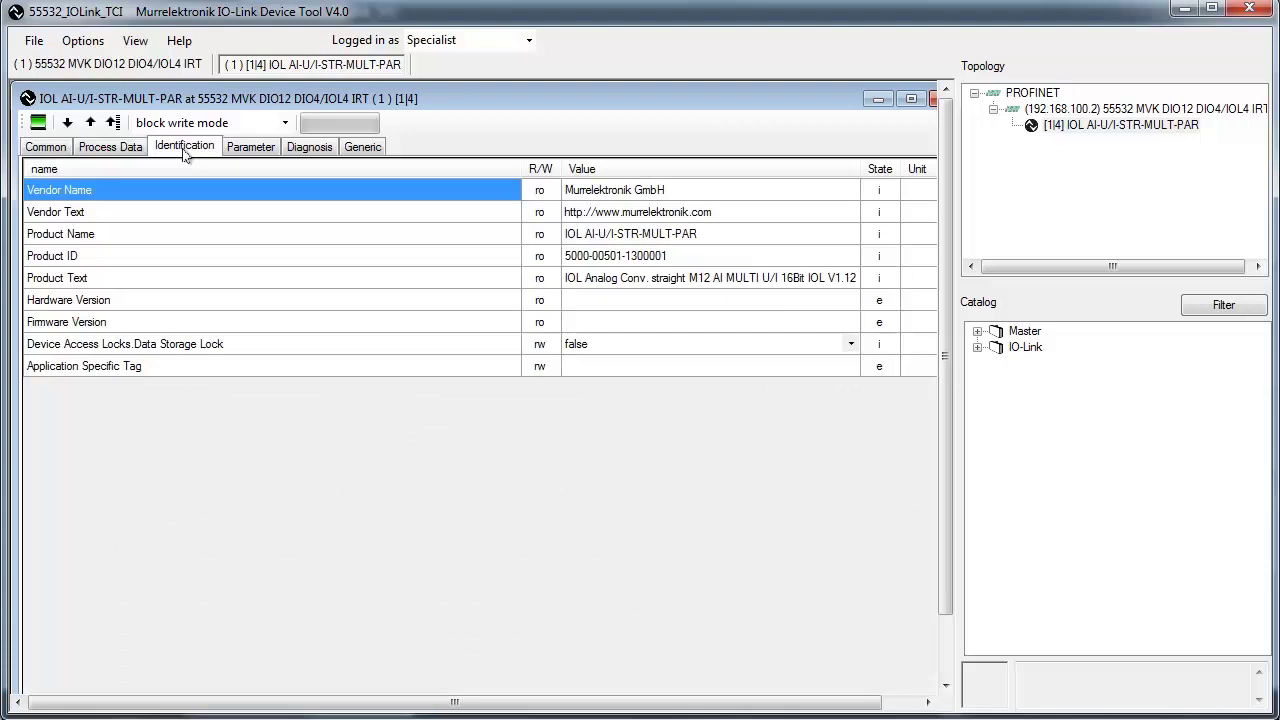
pyautogui.click(91, 123)
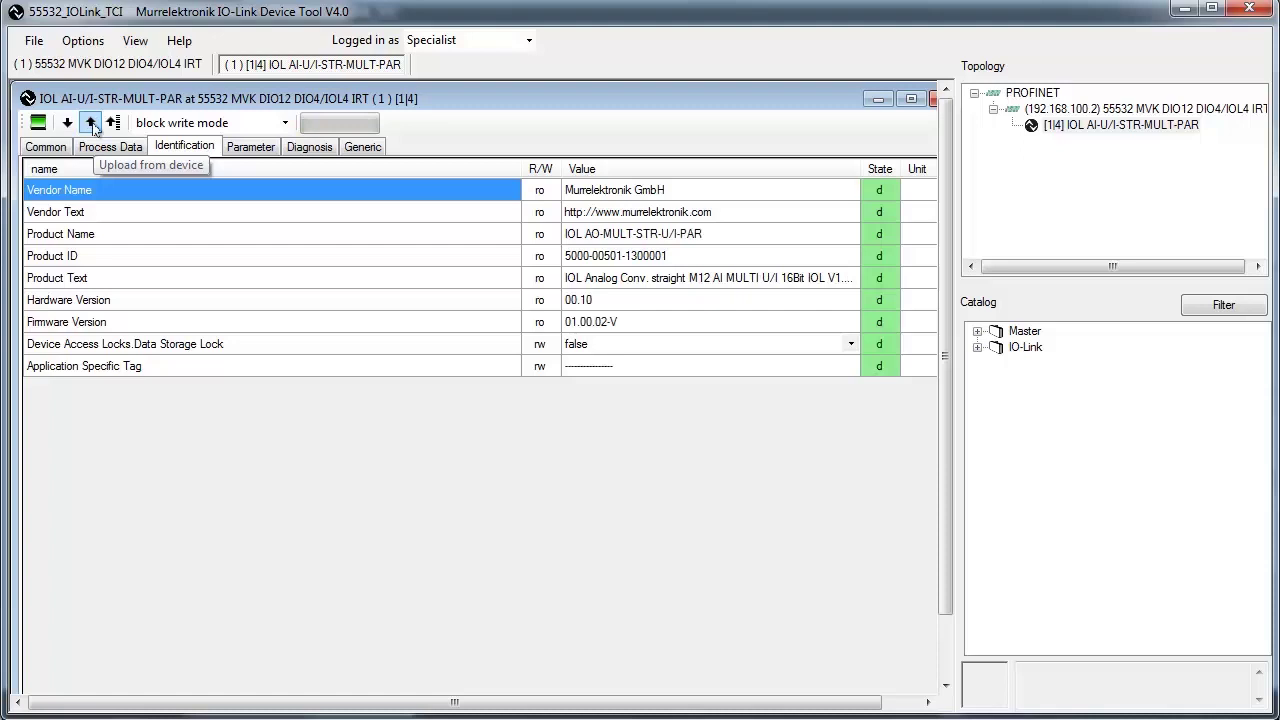
pyautogui.click(131, 150)
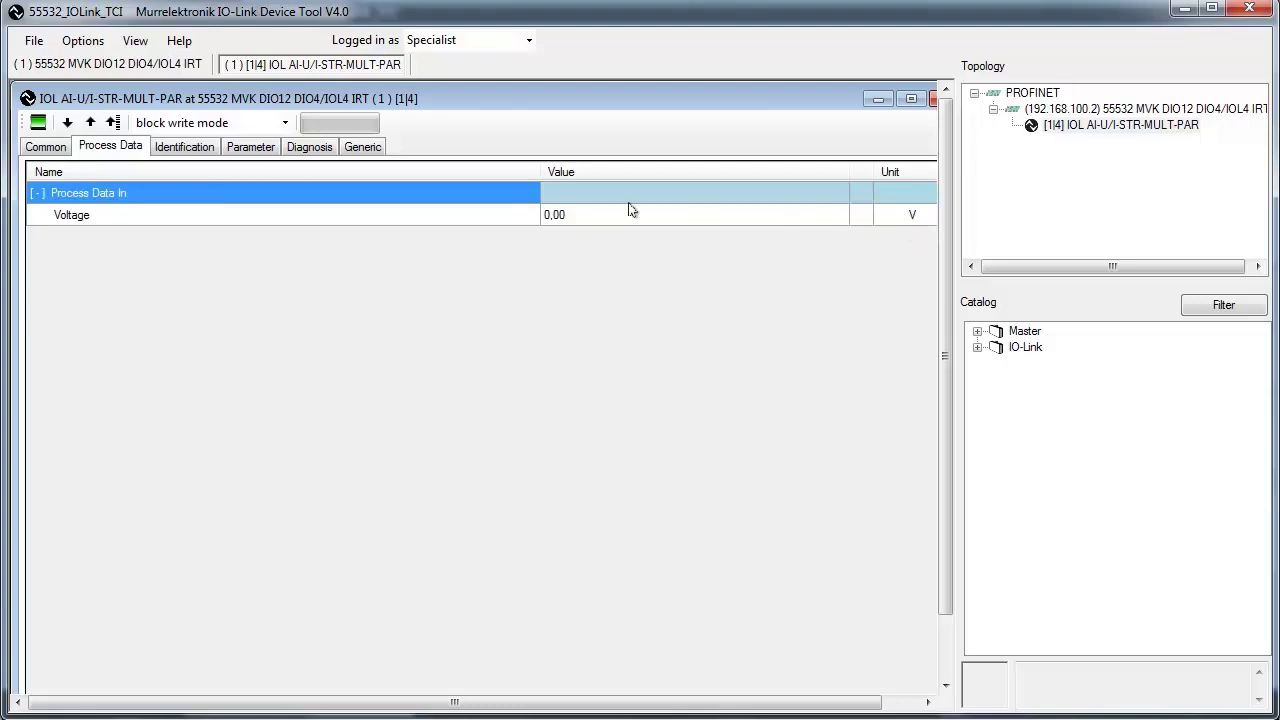
# Set Device function to Analog In I Unipolar 0..20mA and write it to the converter
pyautogui.click(264, 150)
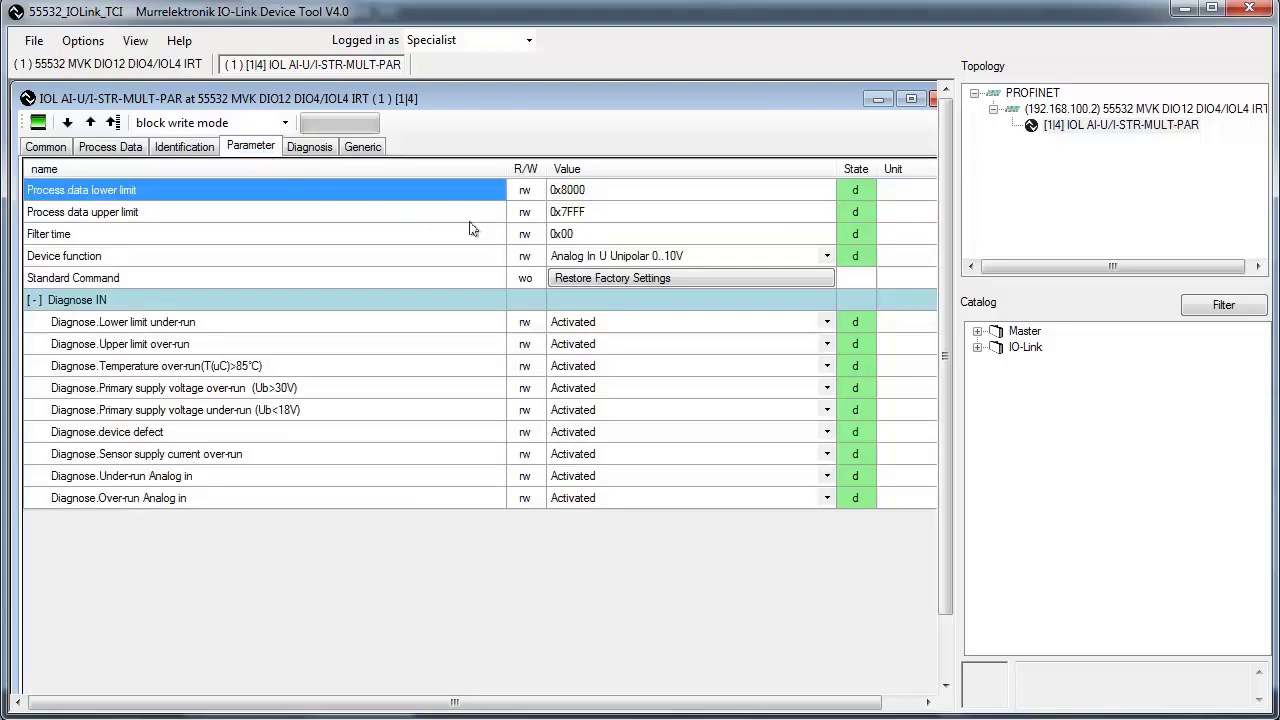
pyautogui.click(714, 258)
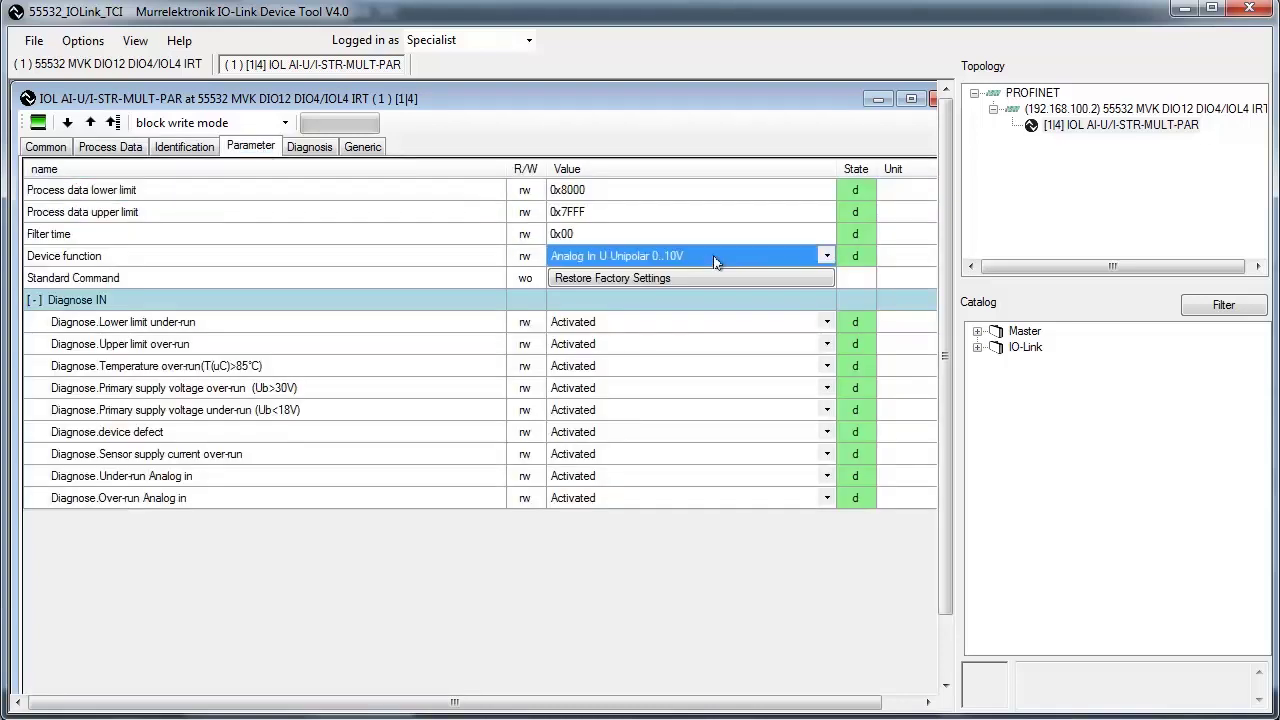
pyautogui.click(827, 258)
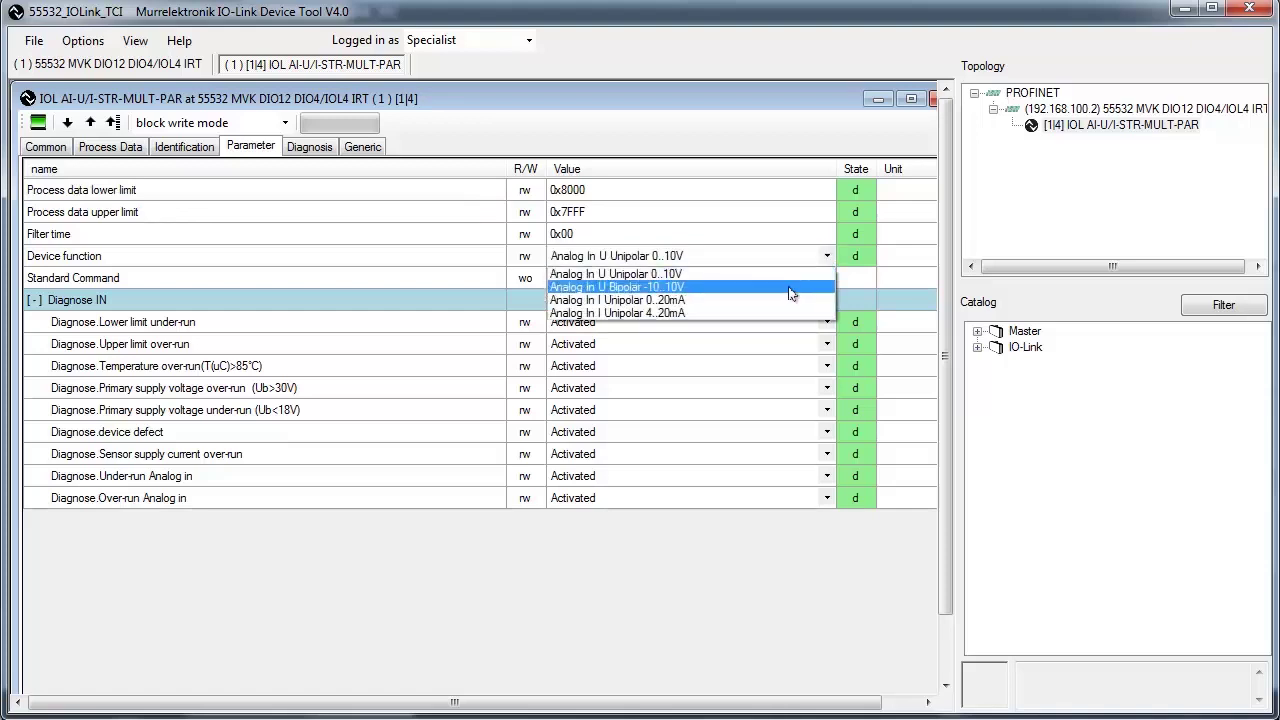
pyautogui.click(786, 302)
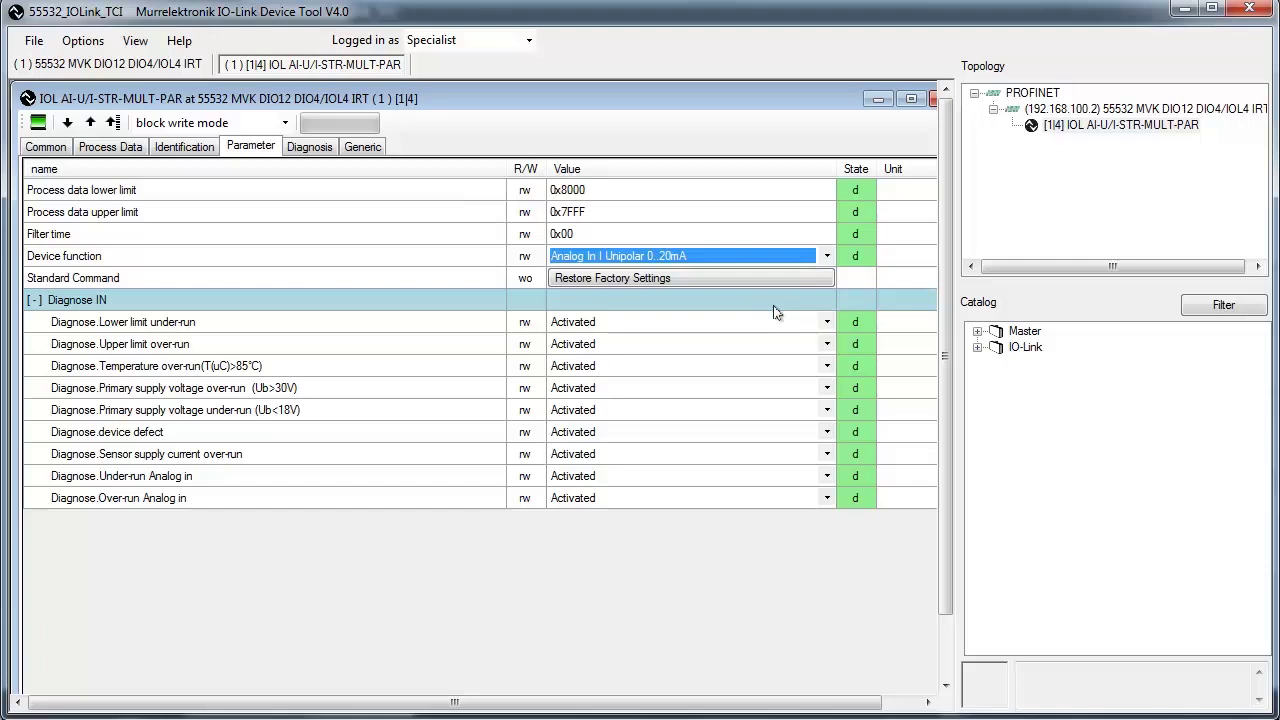
pyautogui.click(771, 331)
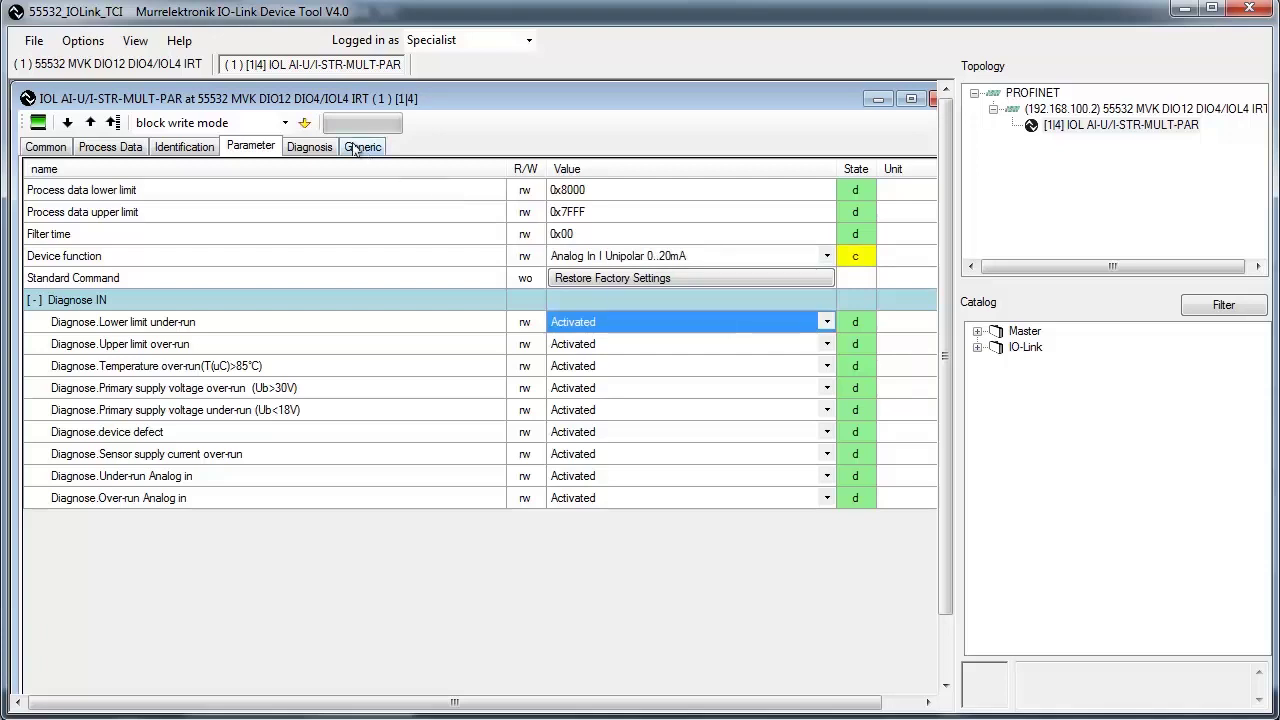
pyautogui.click(307, 125)
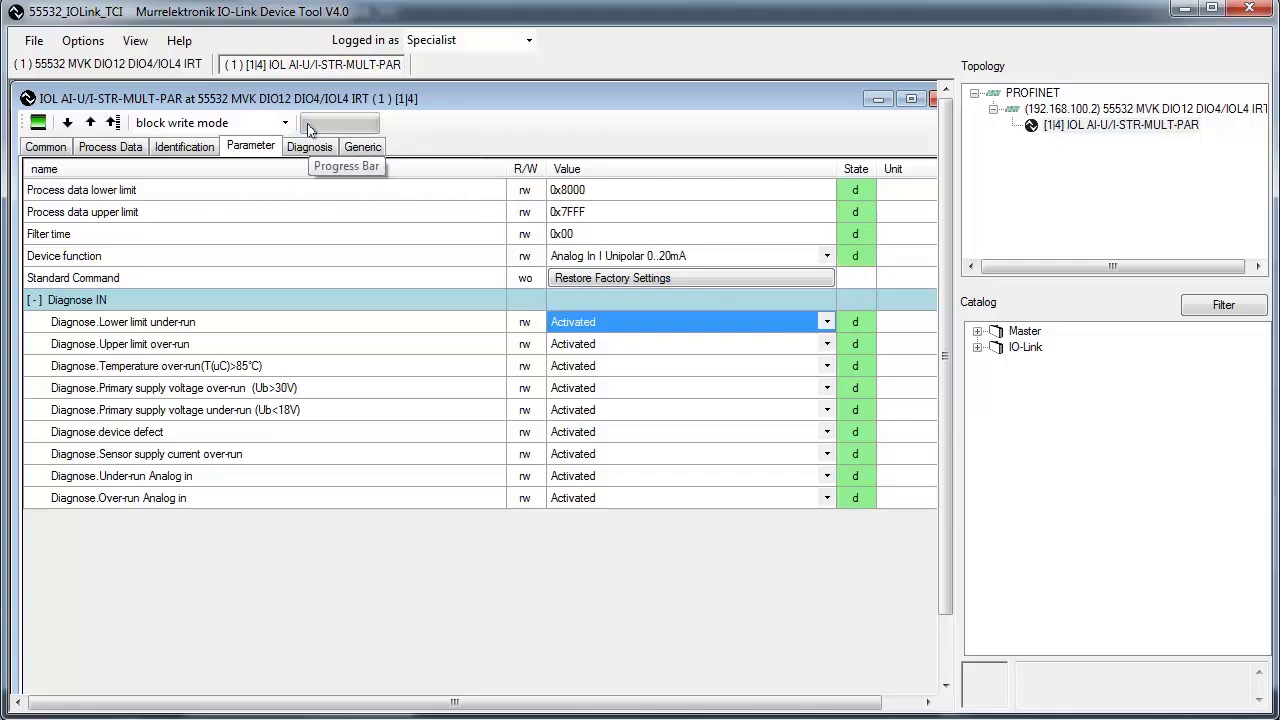
# Check that the converter's process data now reads current in mA (0.00 mA)
pyautogui.click(128, 149)
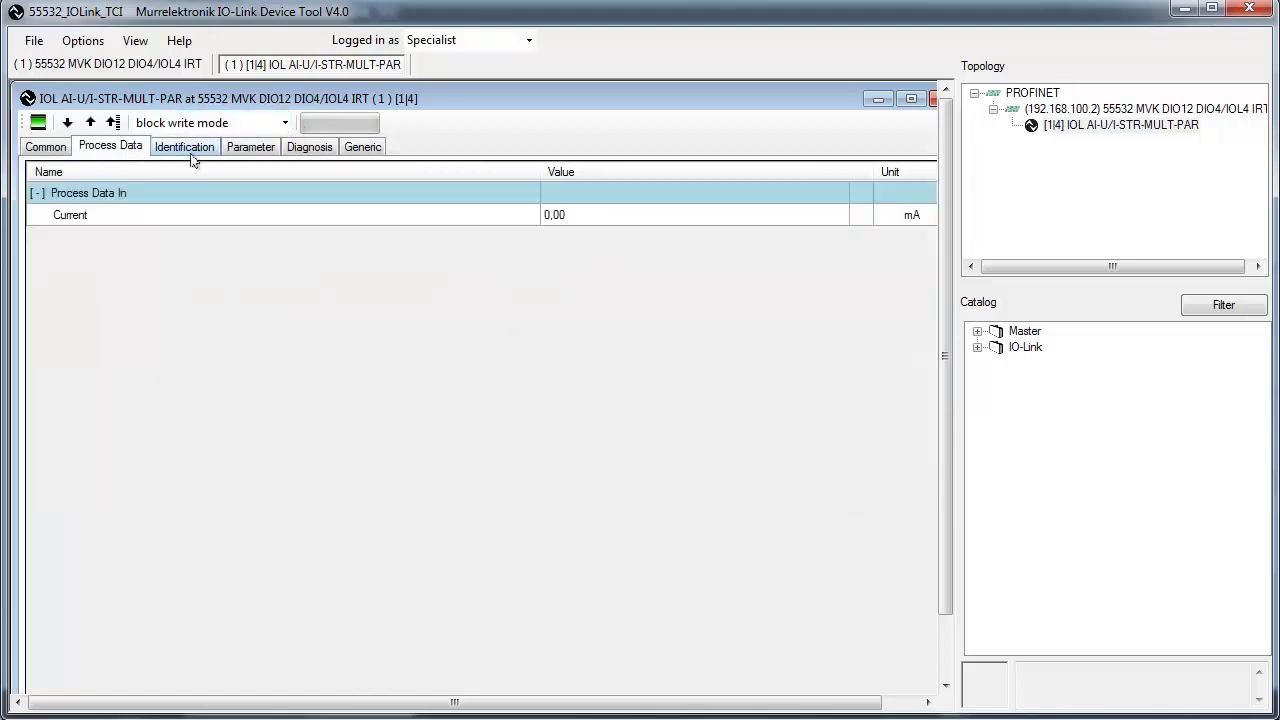